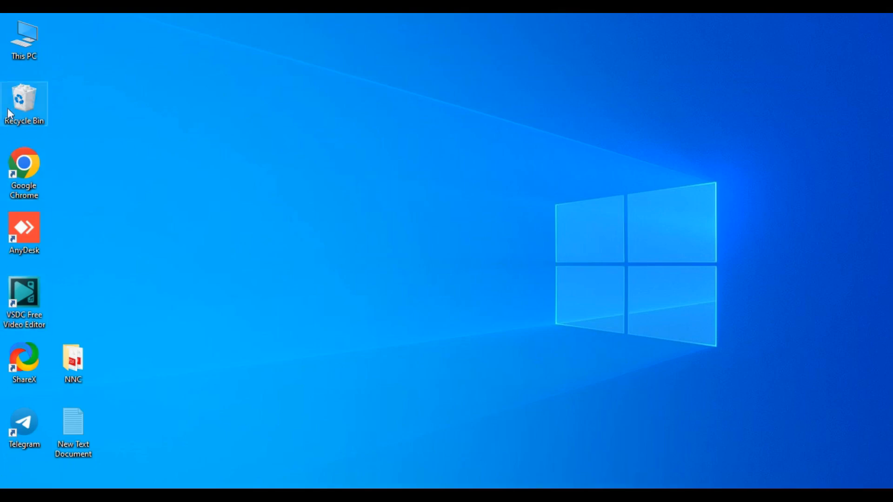
- Launch Google Chrome from its desktop shortcut
double_click(22, 168)
- Search Google for 'police report' and open the Nepal Police OPCR login page
click(191, 54)
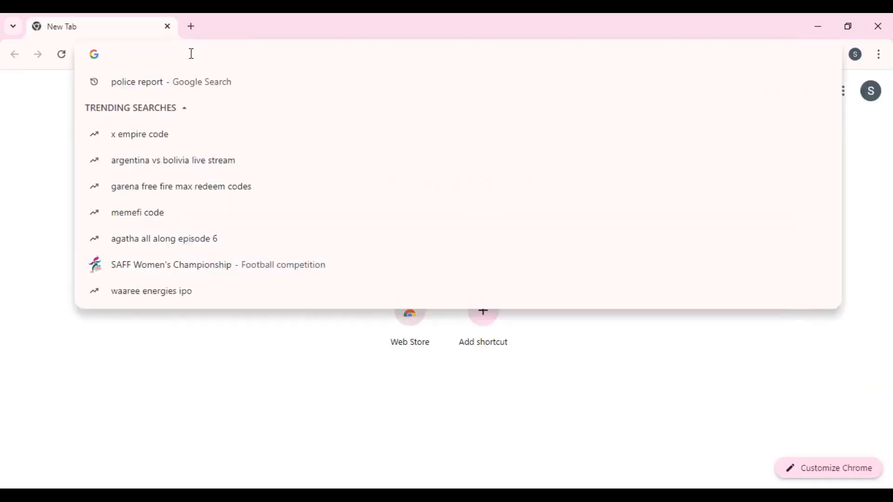
text(police report)
key(Return)
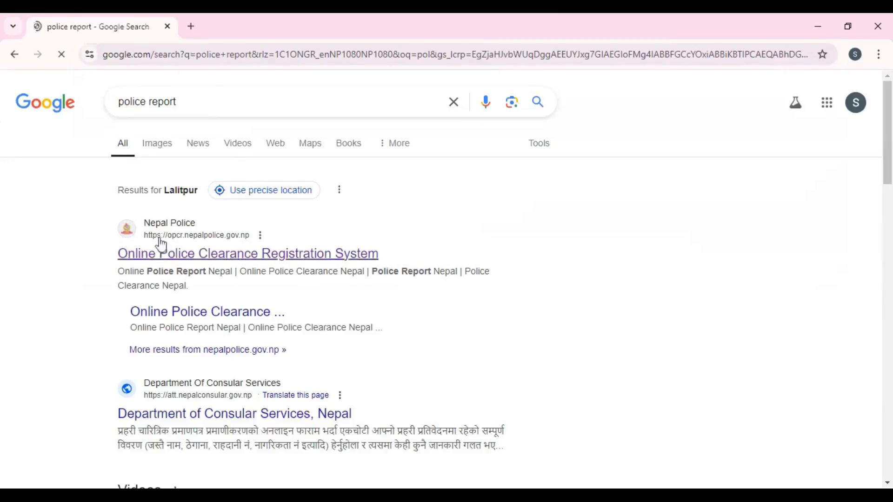
click(174, 260)
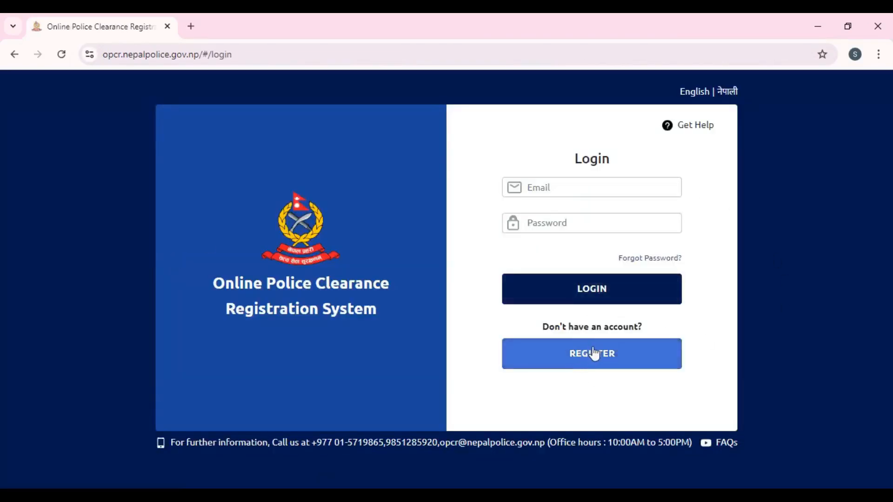
- Start a Nepali registration and enter the applicant's first and last name, gender Male
click(594, 354)
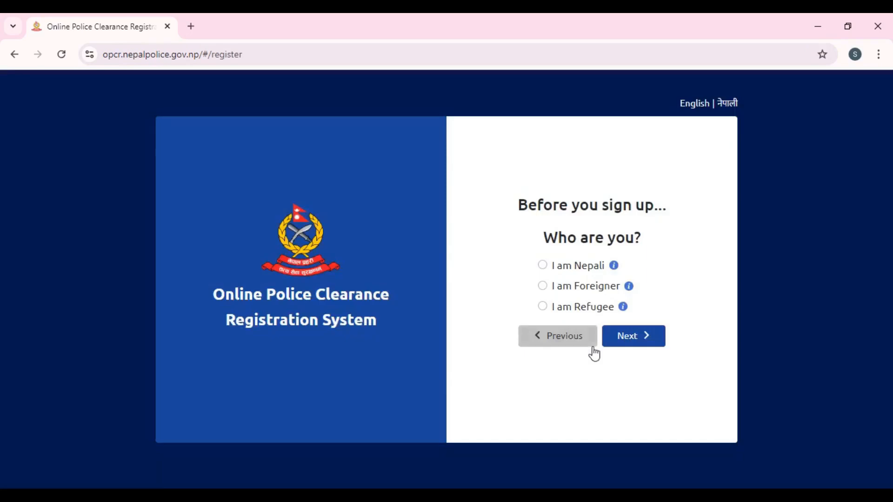
click(542, 266)
click(632, 339)
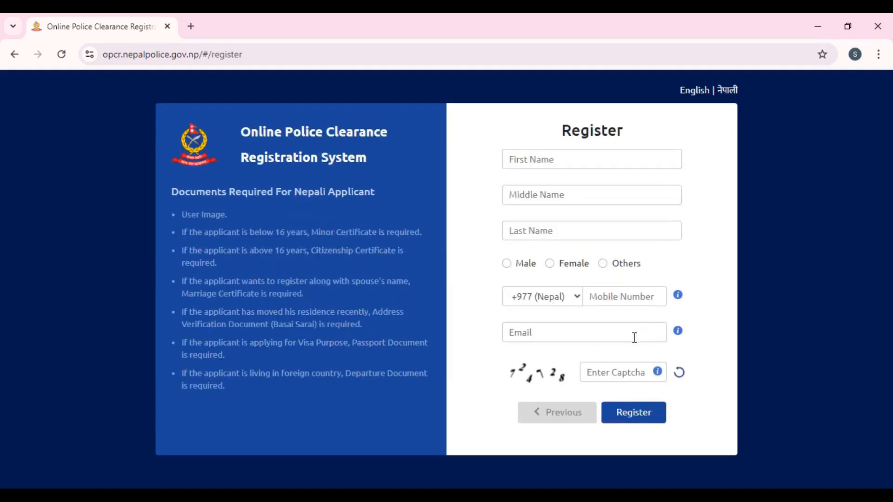
click(569, 160)
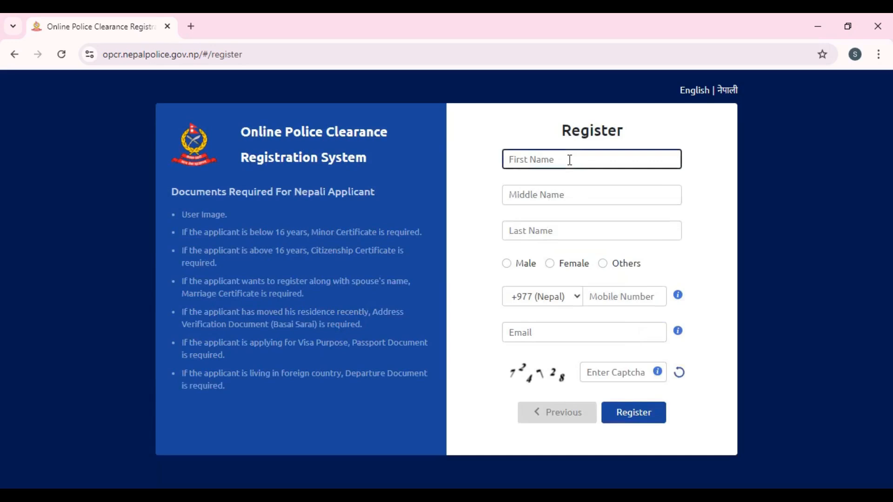
click(531, 195)
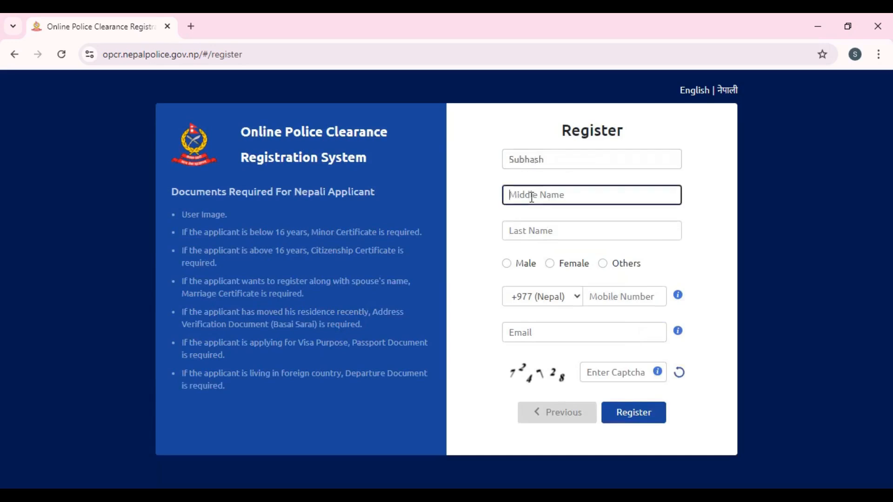
click(556, 229)
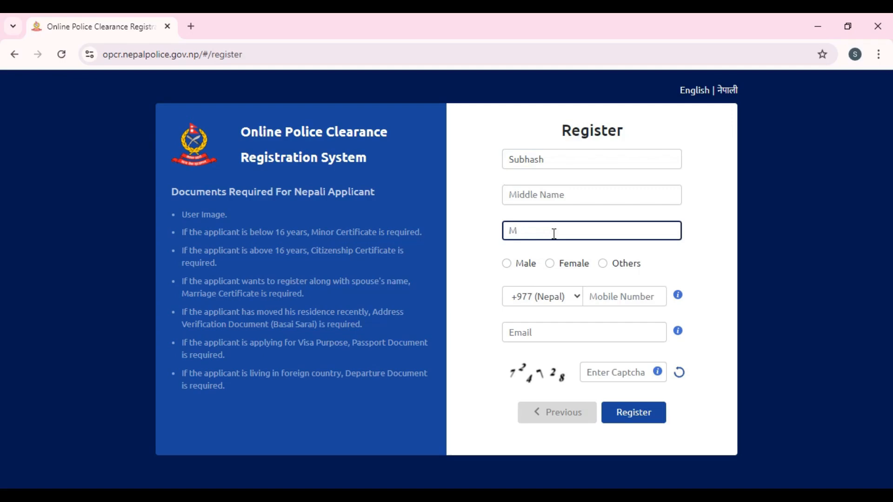
click(507, 264)
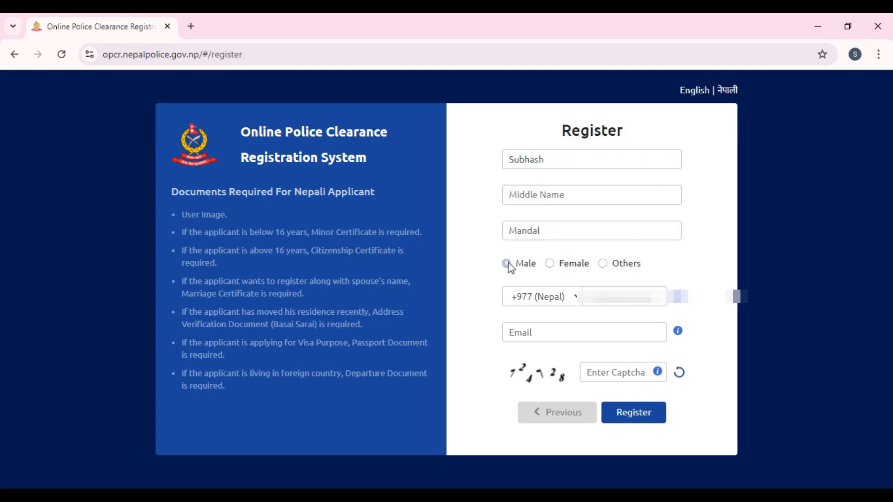
- Enter the mobile number, e-mail address and captcha, then submit the registration
click(615, 301)
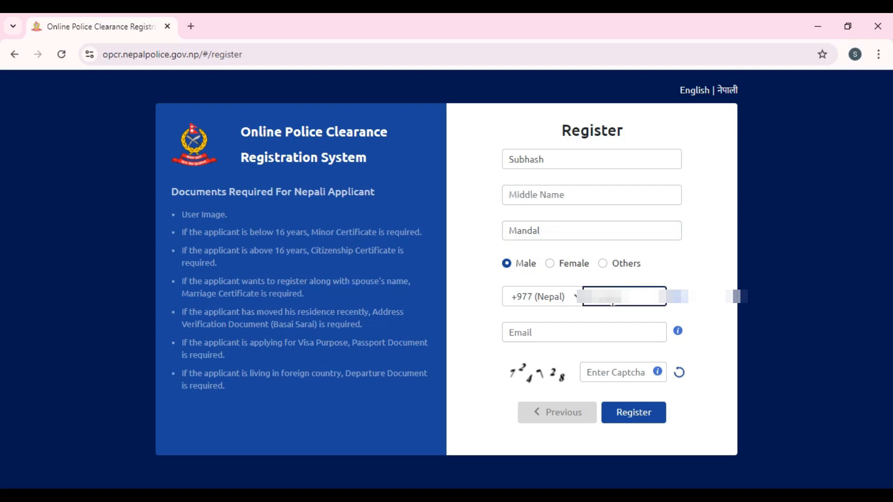
text(•)
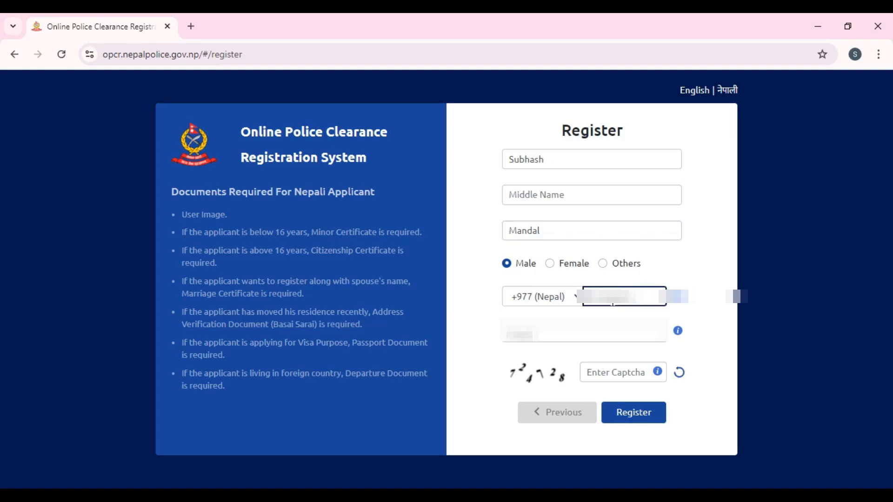
text(••)
key(Tab)
text(••••)
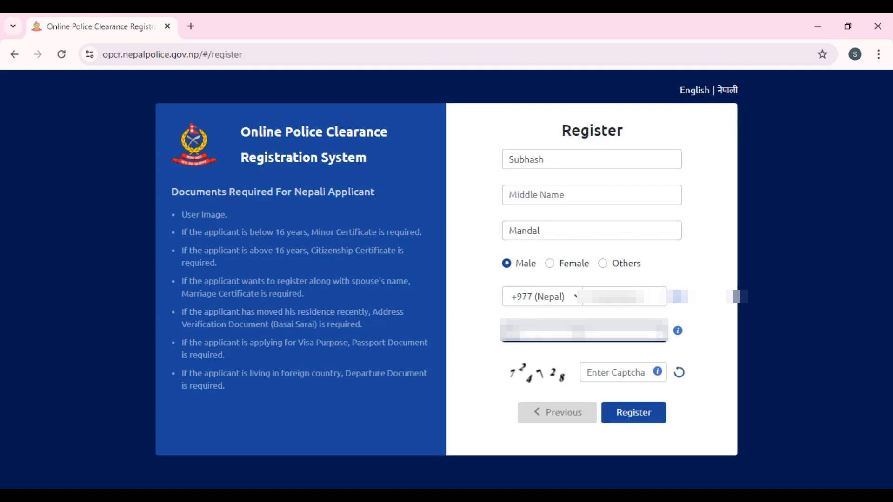
text(••••••••••••••)
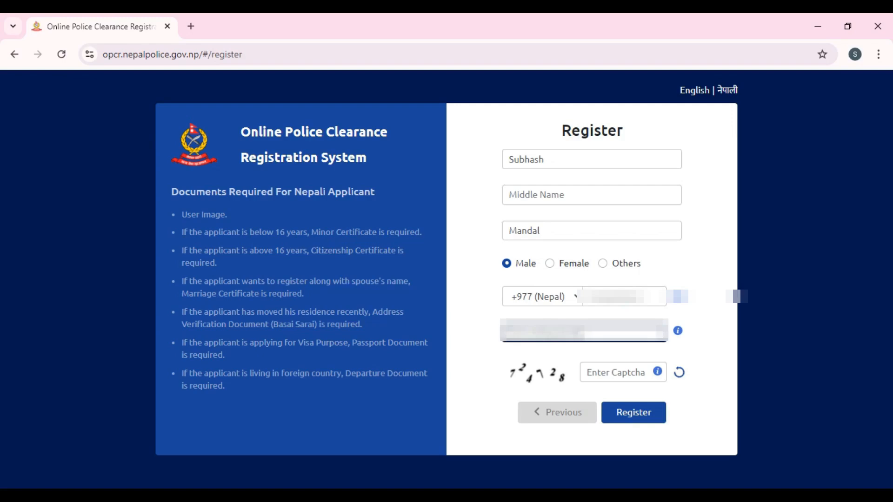
text(••••••••)
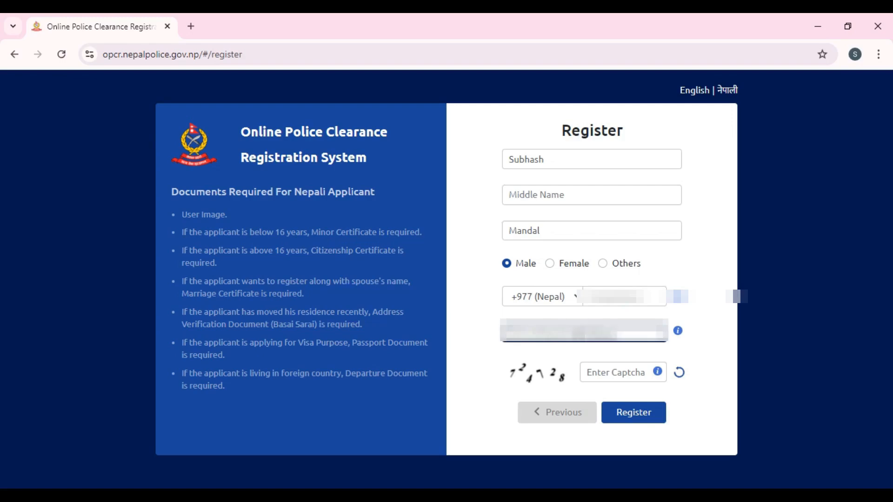
text(••)
click(623, 371)
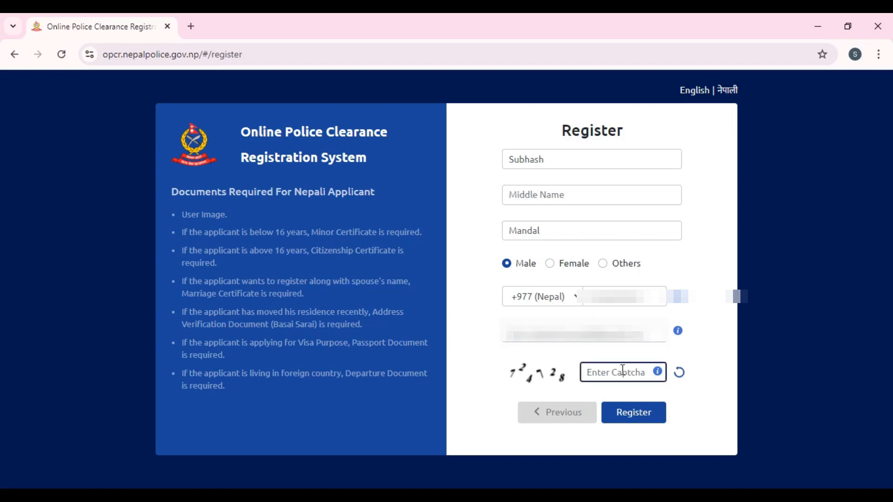
text(724728)
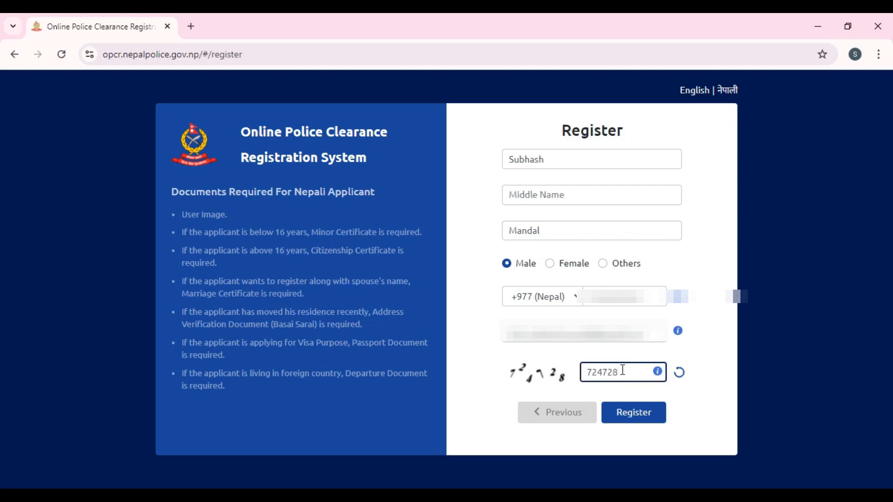
click(637, 412)
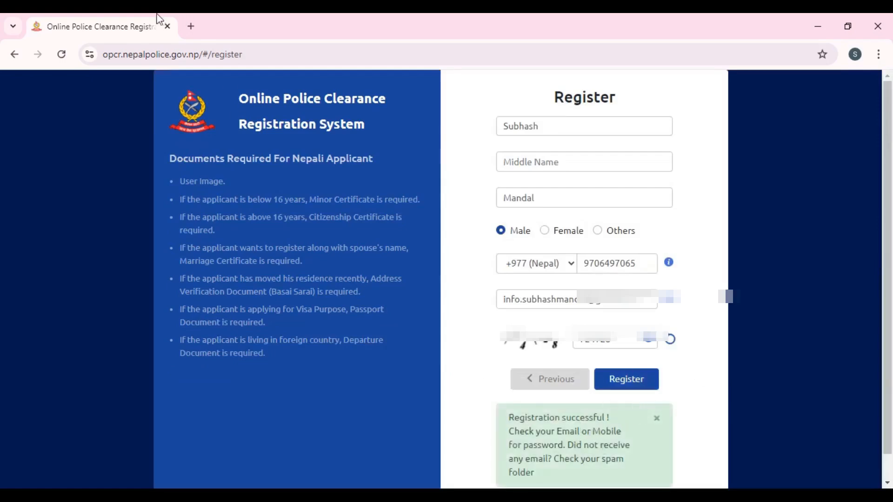
- Open Gmail in a new tab and read the Nepal Police 'Account Successfully Created' email
click(191, 26)
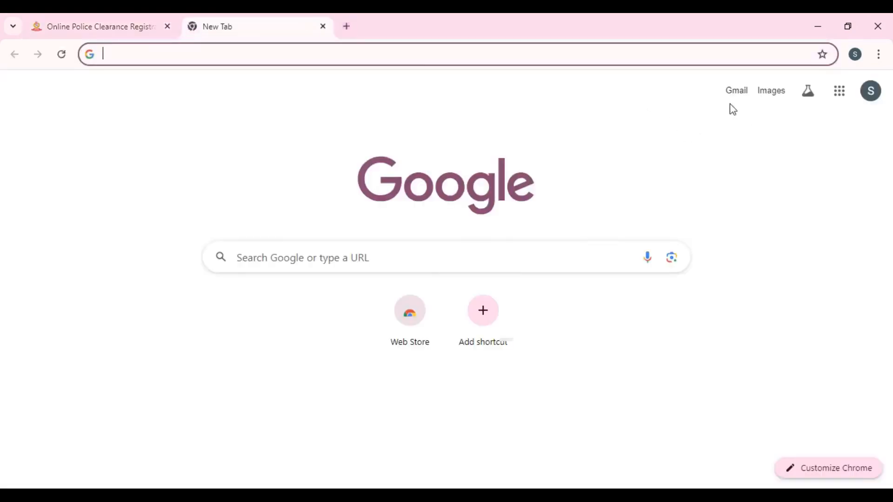
click(734, 100)
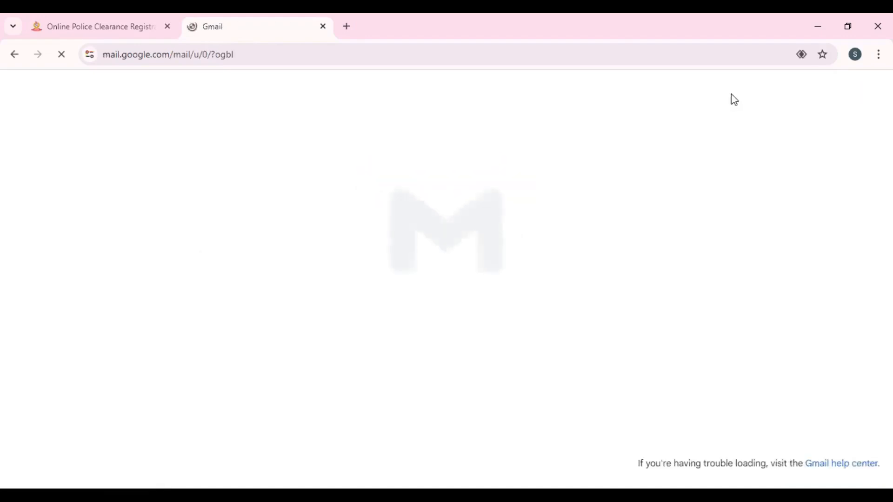
click(813, 170)
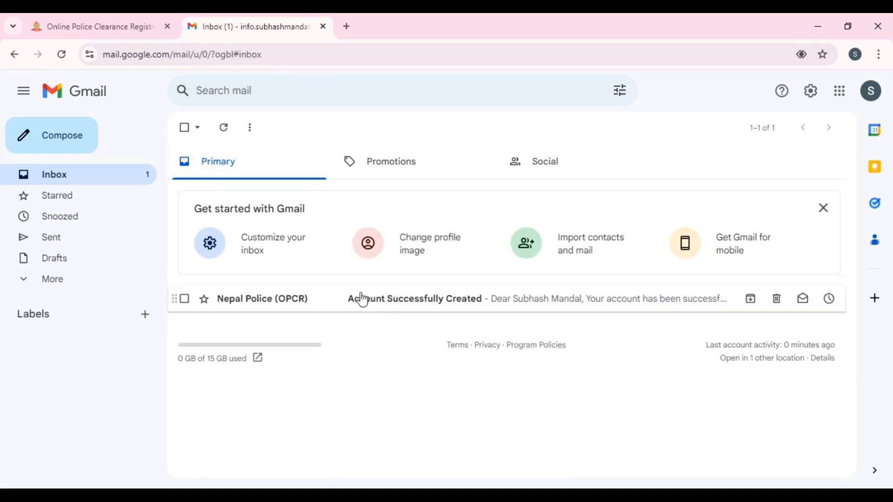
click(287, 304)
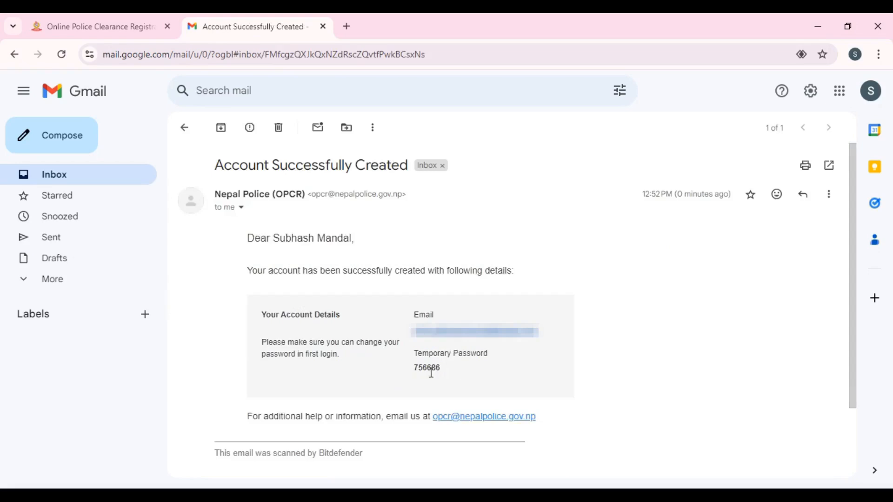
- Log in to the clearance system with the account e-mail and temporary password
click(135, 38)
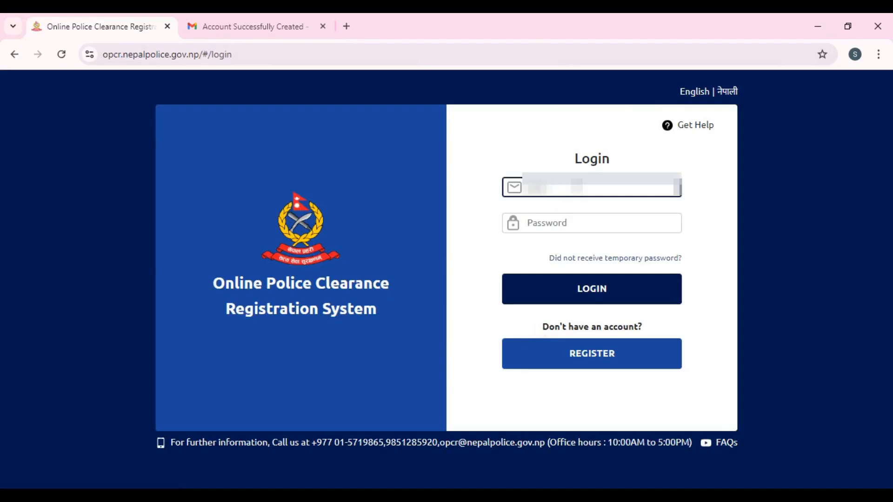
click(577, 187)
text(***********************)
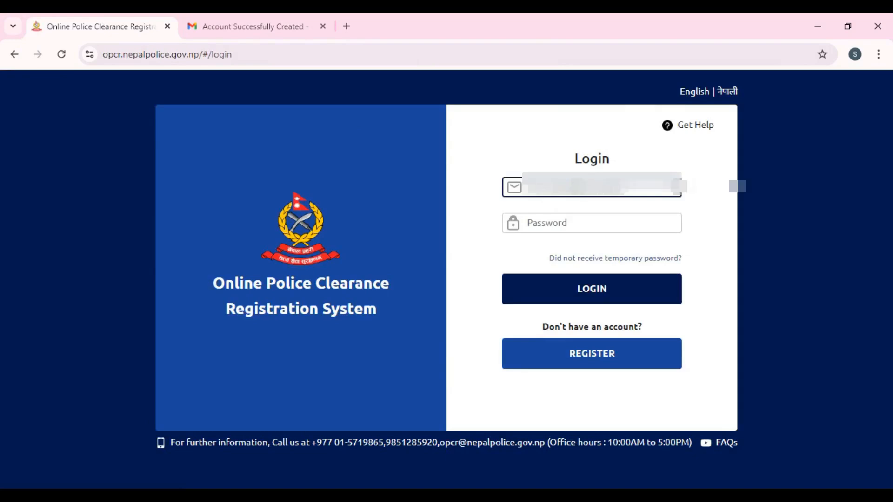
click(585, 225)
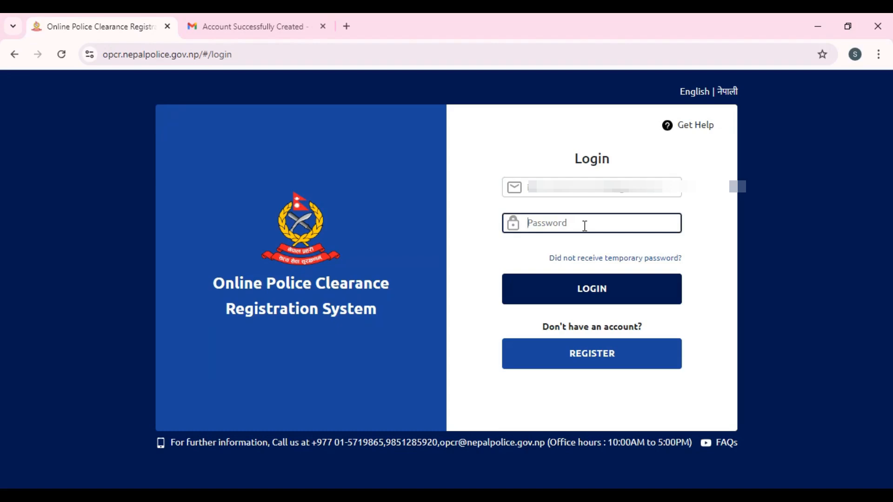
text(******)
click(593, 284)
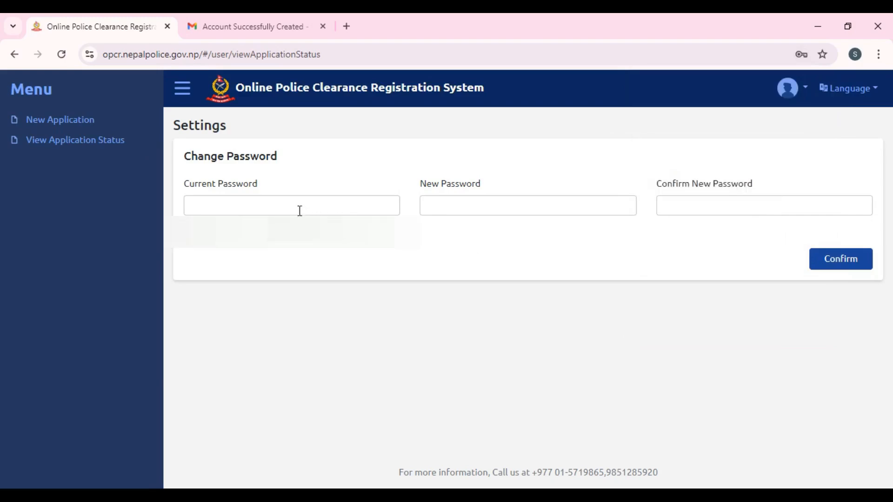
- Change the password, autofilling the current one and using Chrome's suggested strong password
click(300, 211)
click(191, 306)
click(252, 208)
click(285, 248)
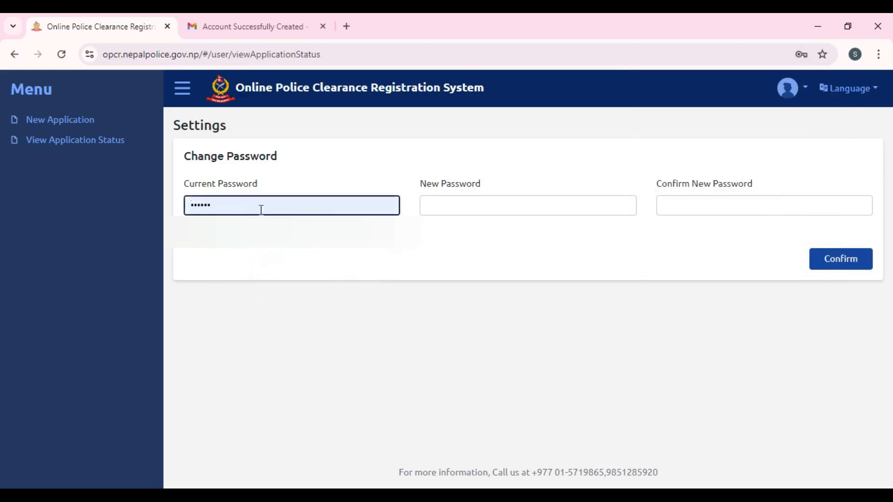
click(443, 207)
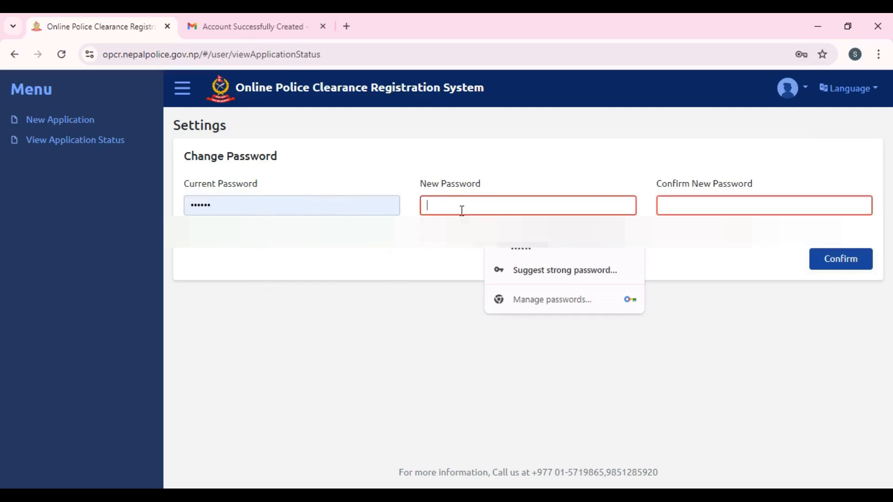
click(563, 272)
click(586, 254)
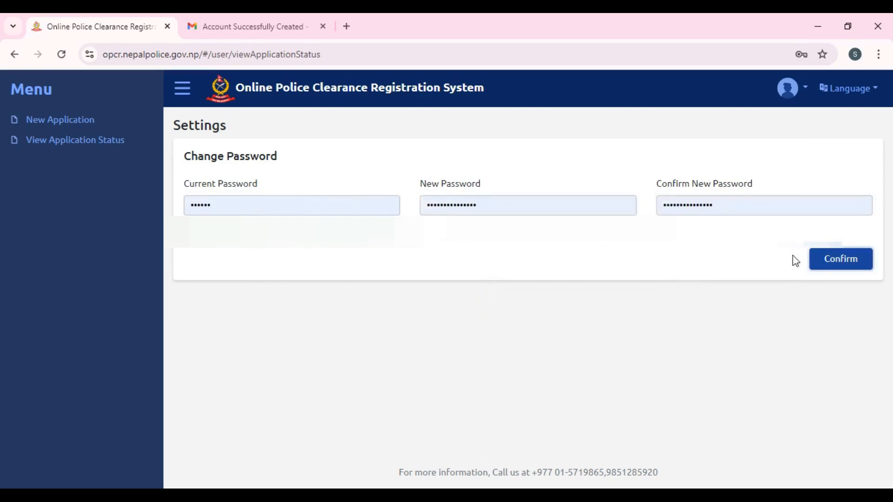
click(820, 263)
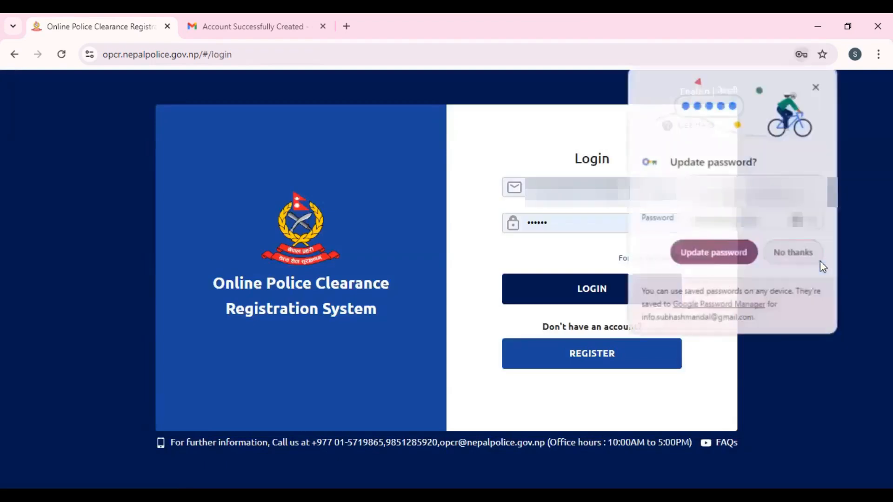
- Save the updated password in Chrome, log in again, and close the user image sample
click(713, 253)
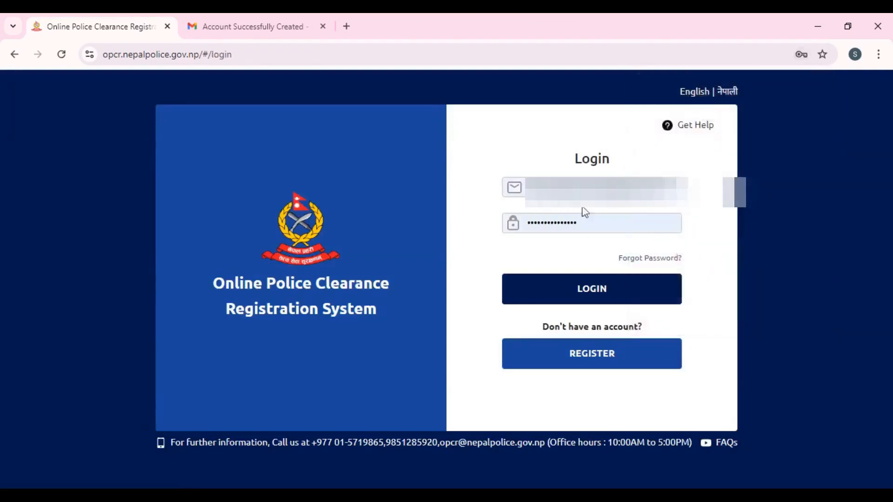
click(573, 289)
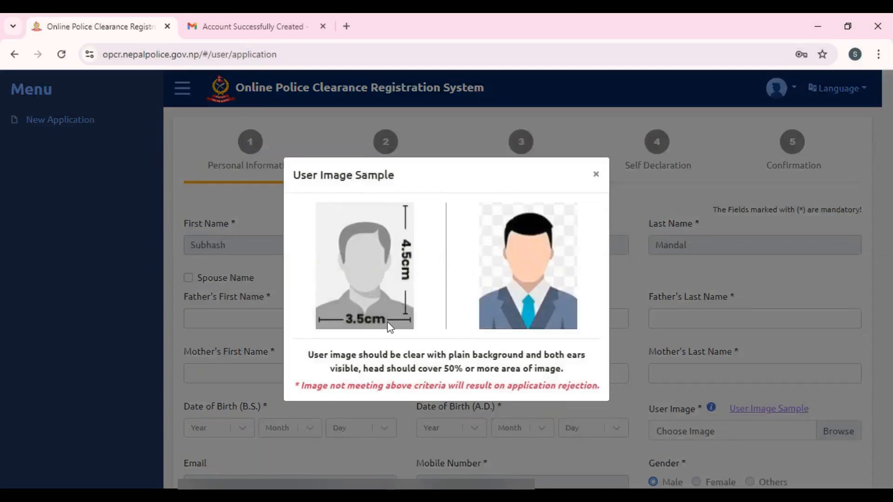
click(596, 177)
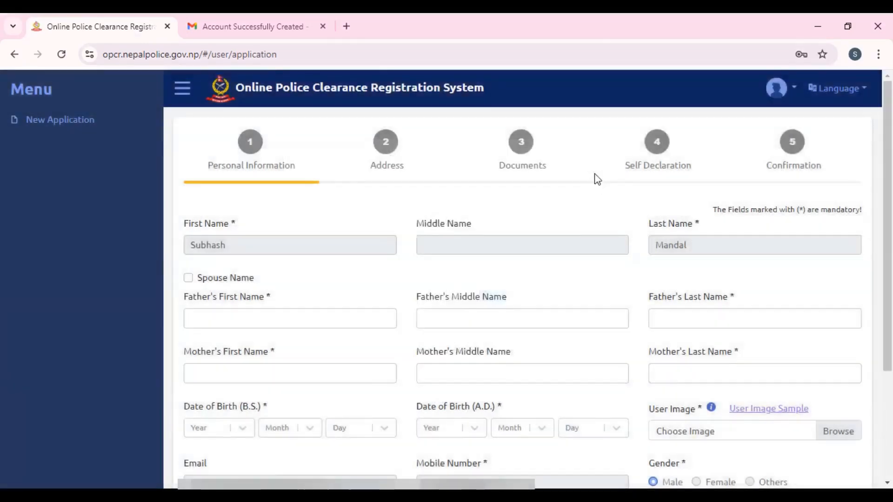
- Enter the father's first and last name and the mother's first, middle and last name
click(255, 321)
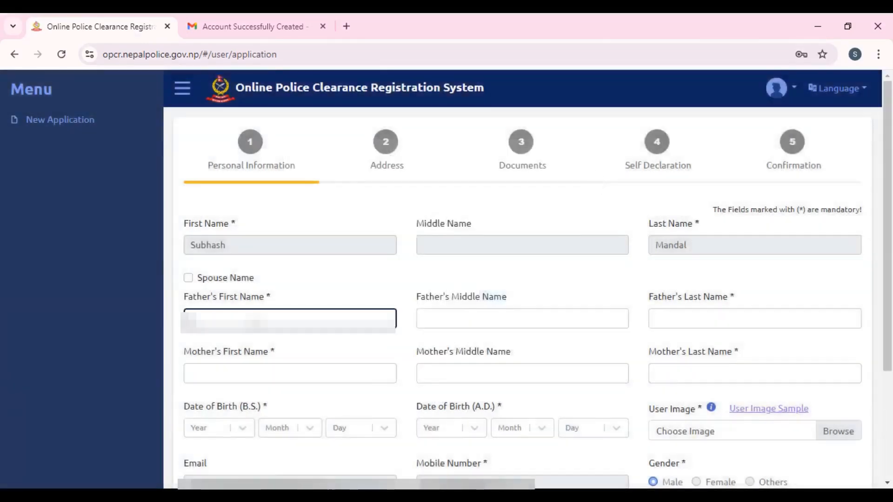
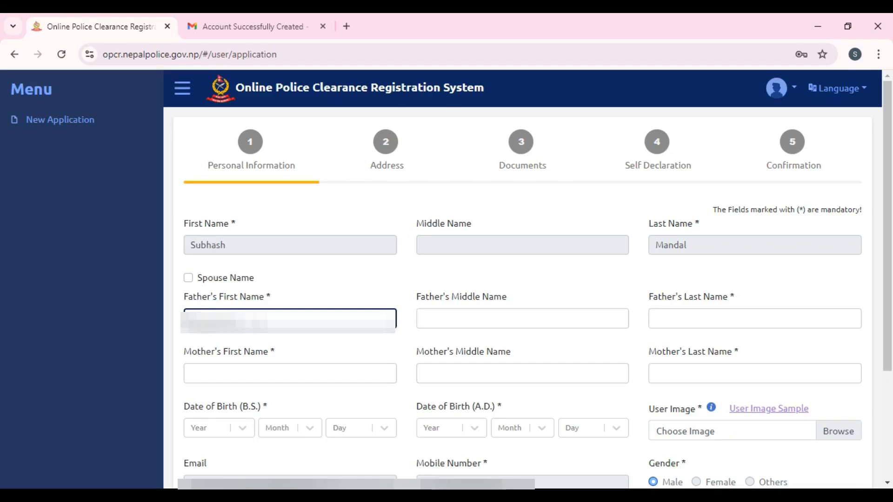
click(689, 318)
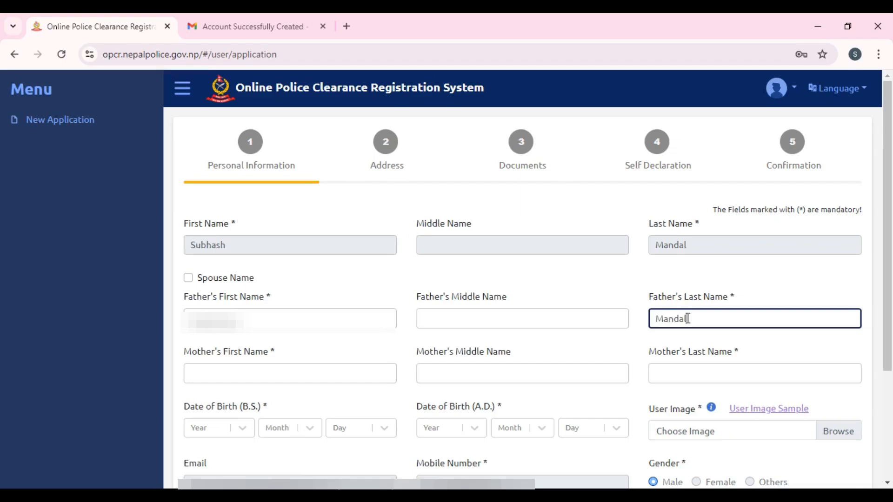
click(244, 374)
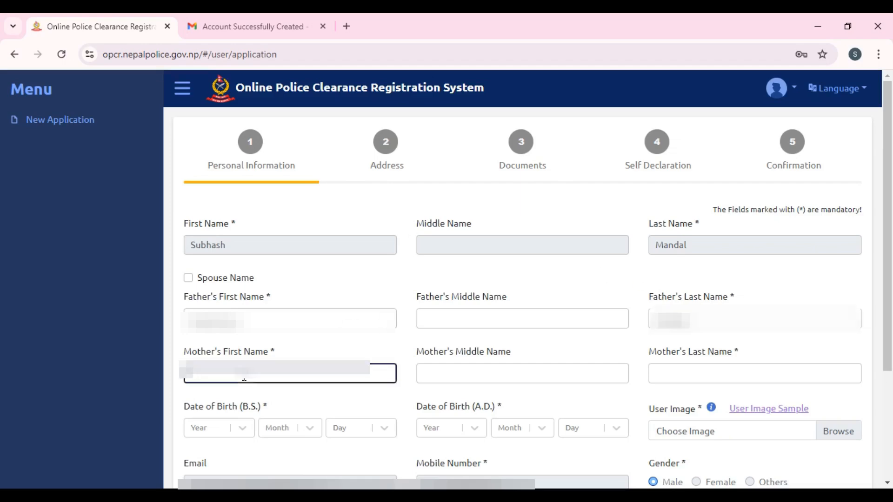
text(********)
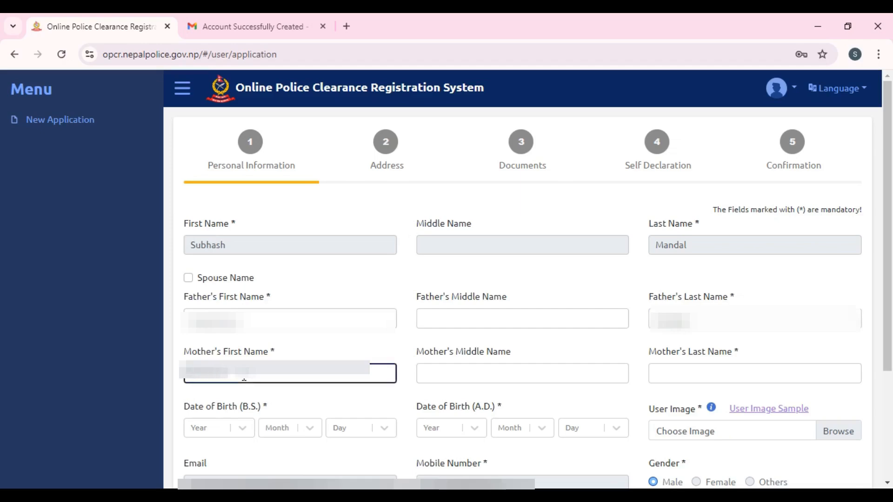
click(423, 372)
text(****)
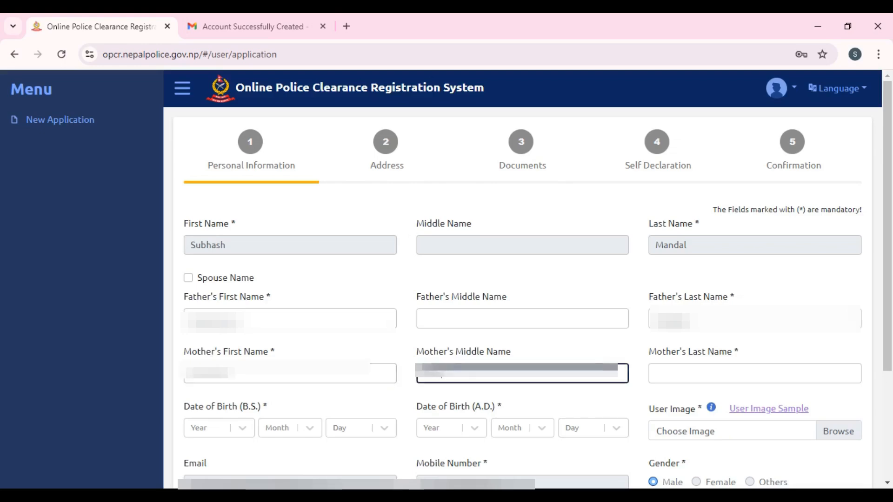
click(746, 370)
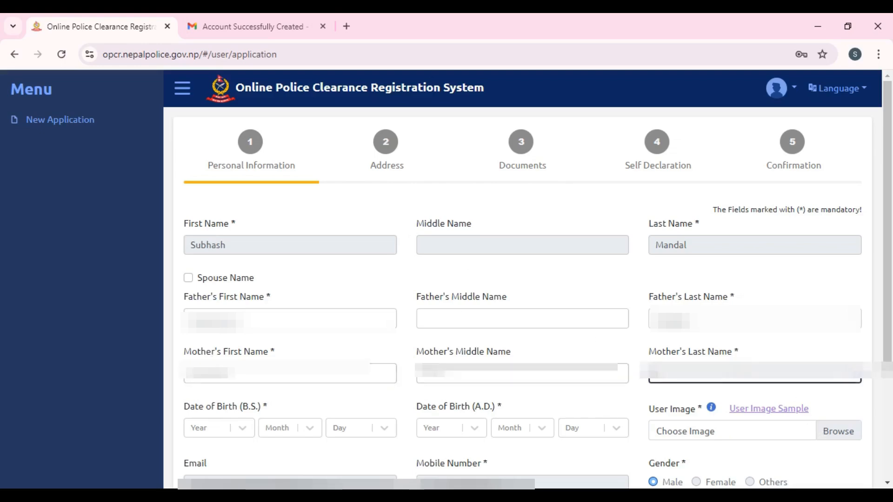
text(*****)
- Set the B.S. date of birth to 2053 Bhadra 01 and begin choosing the user photo
click(212, 430)
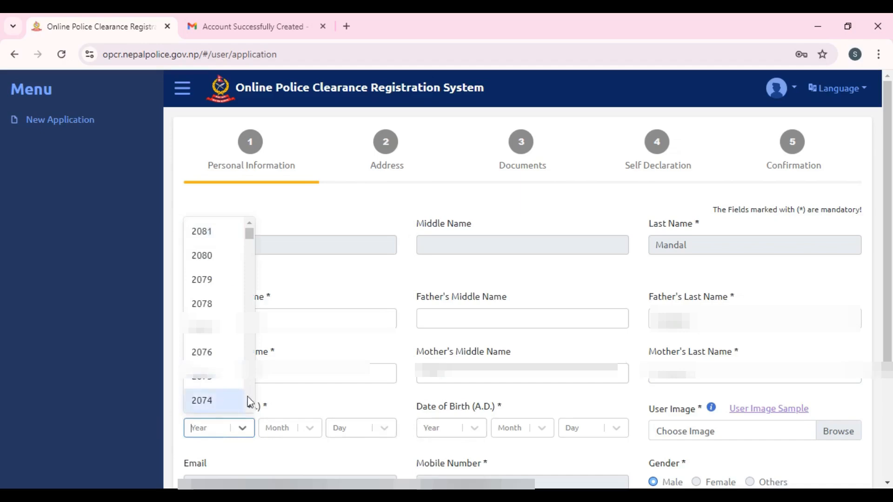
scroll(225, 334, down, 8)
scroll(228, 337, down, 4)
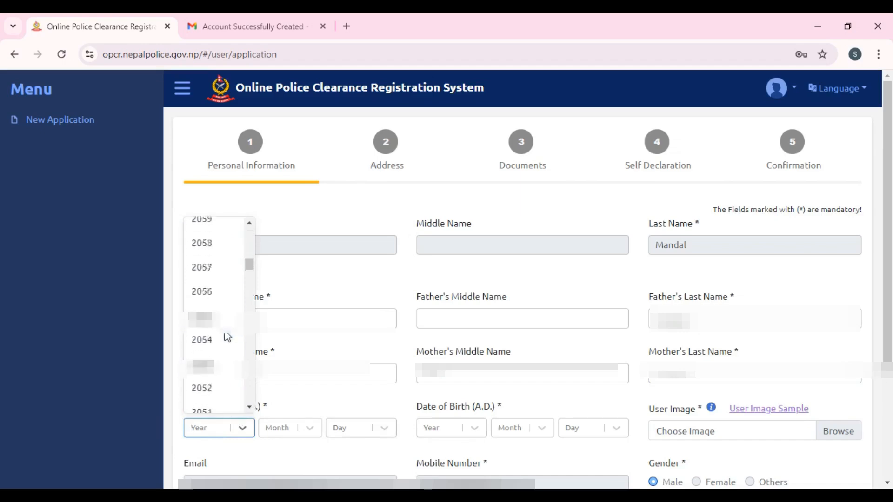
click(222, 328)
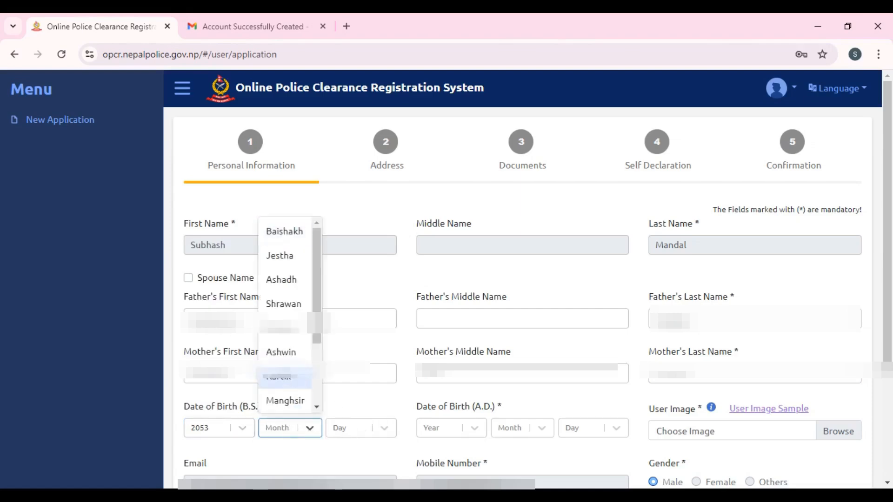
click(282, 328)
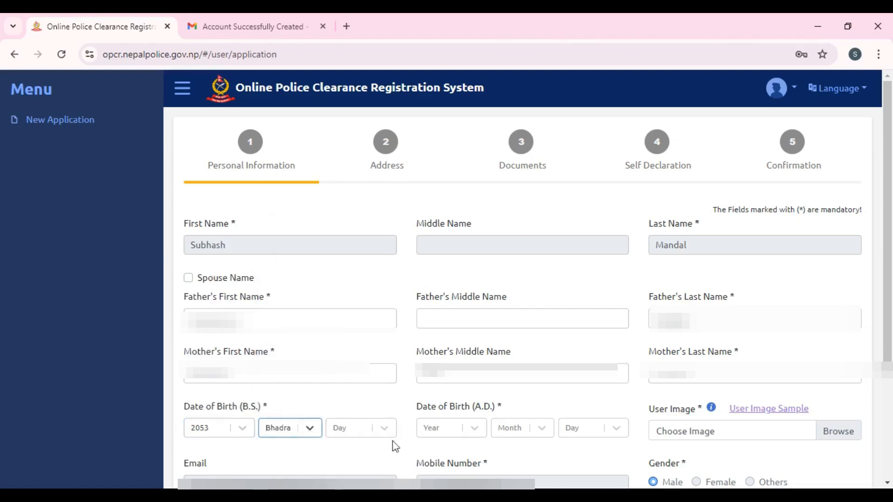
click(386, 428)
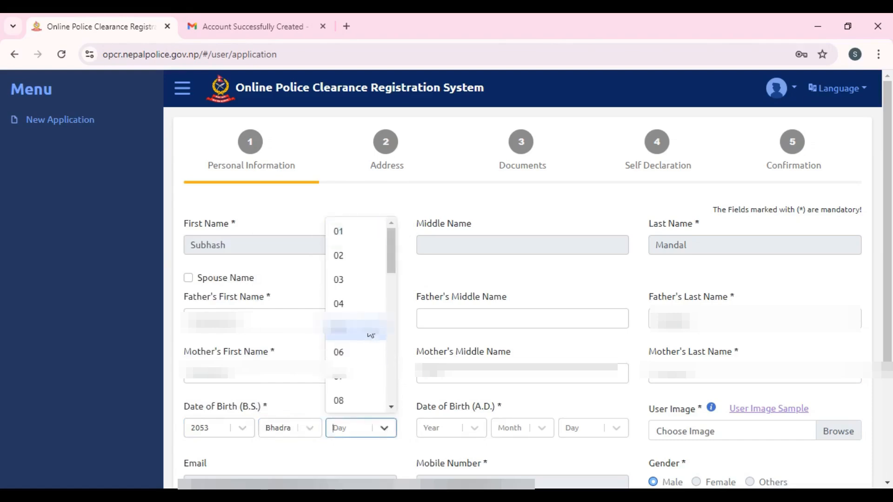
click(336, 236)
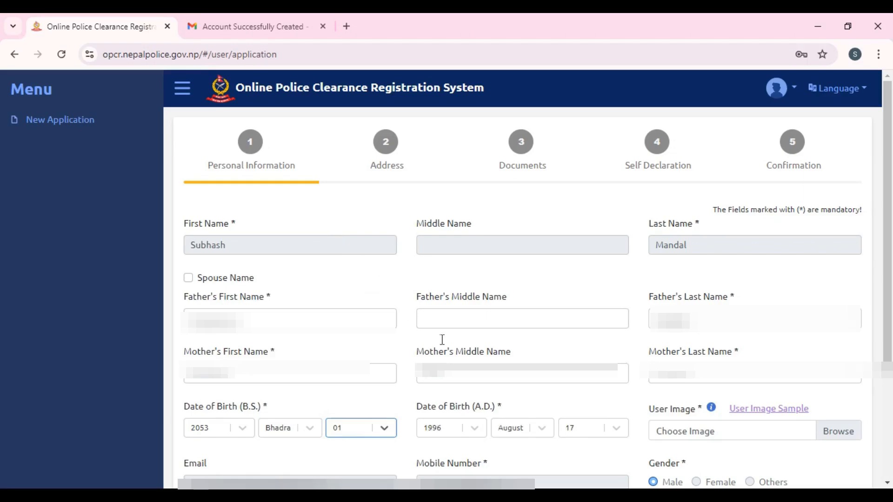
click(856, 435)
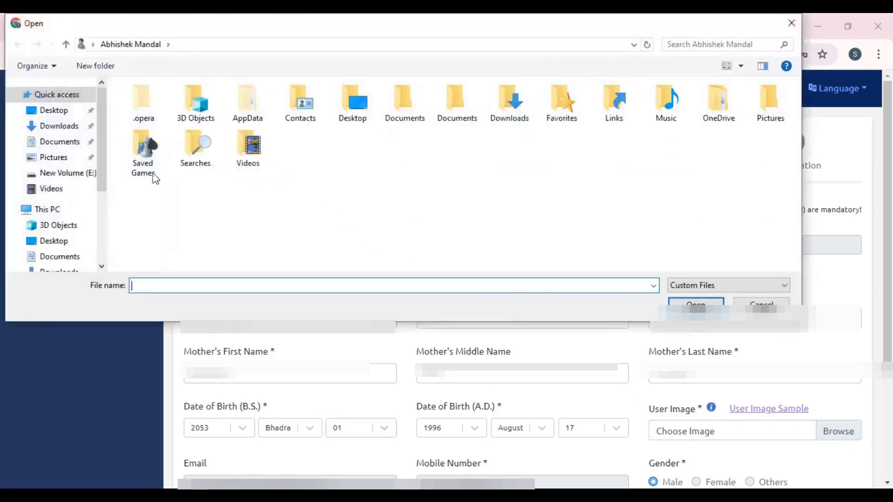
- Attach Photo.jpg from Downloads as the user image
click(60, 126)
click(186, 179)
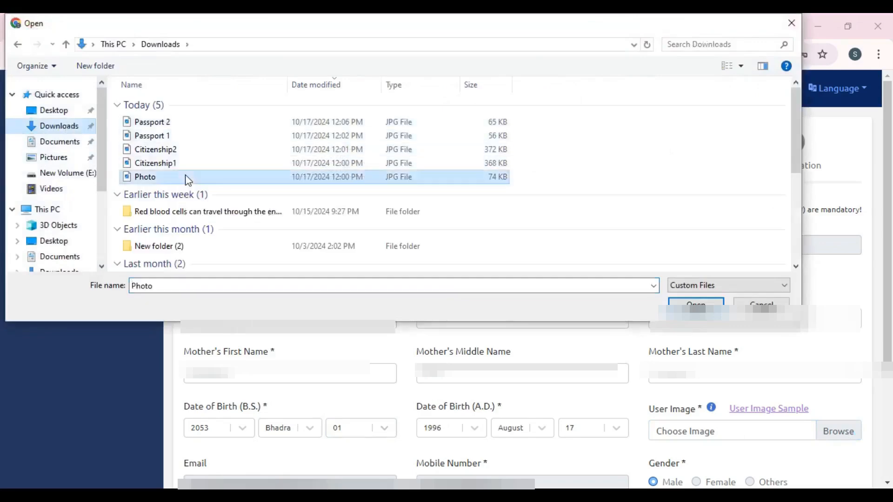
click(696, 304)
- Choose to apply with citizenship and passport and continue to the Address step
scroll(528, 279, down, 5)
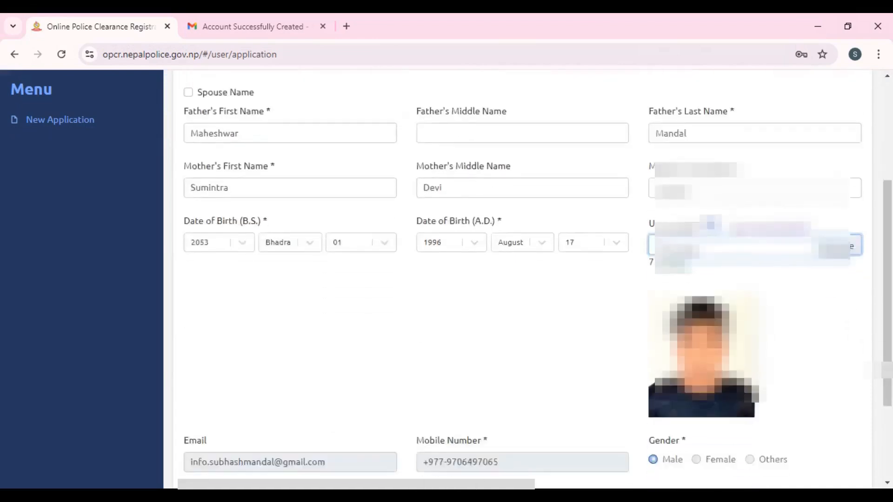
scroll(688, 314, down, 1)
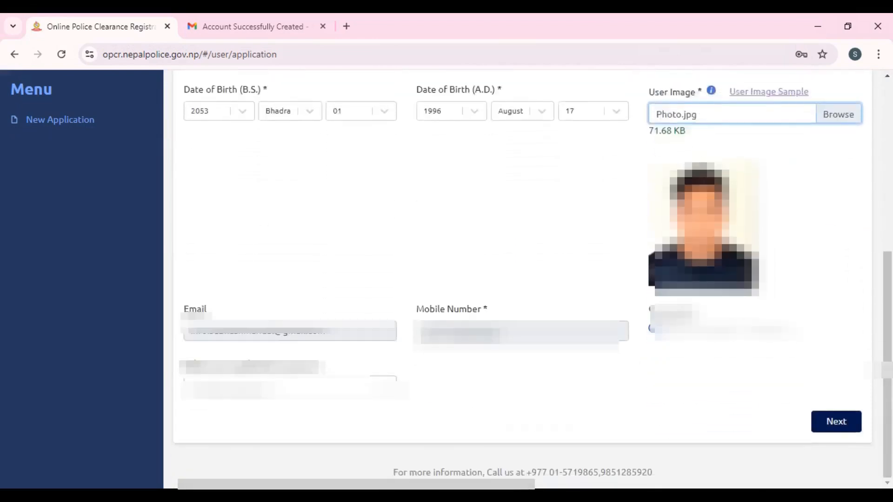
click(274, 387)
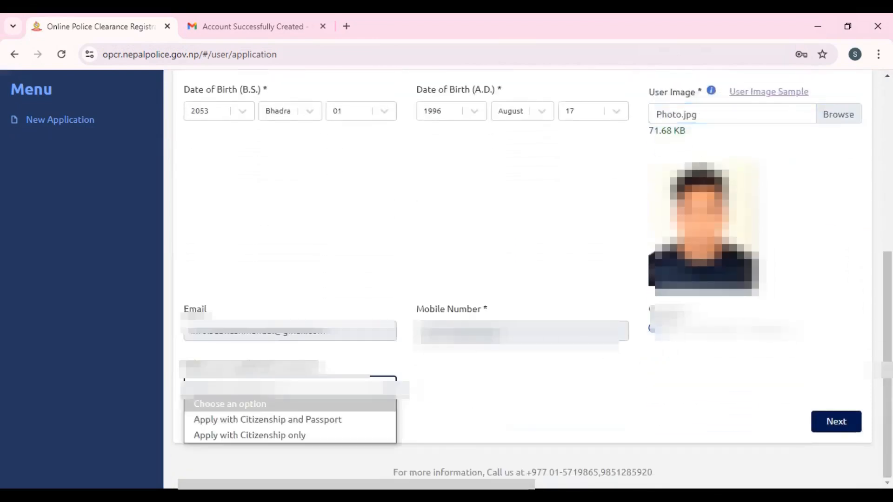
click(242, 420)
click(836, 428)
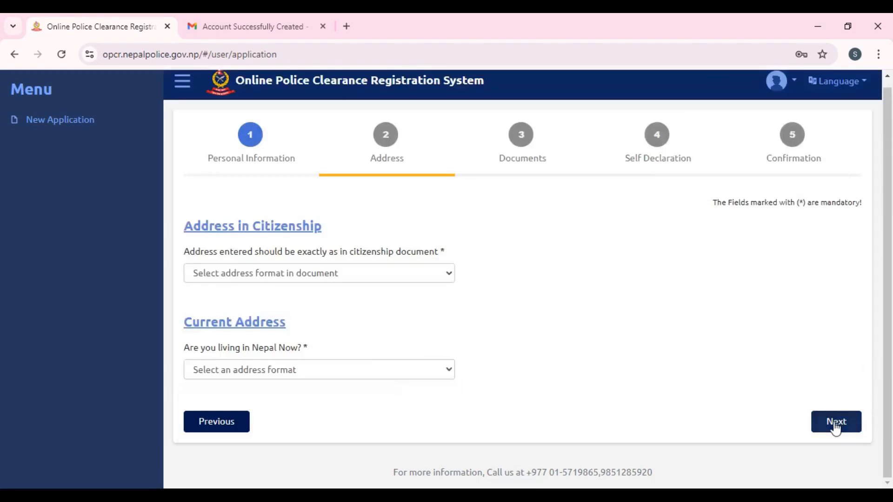
- Set the citizenship address to old format with Saptari as the district
click(394, 272)
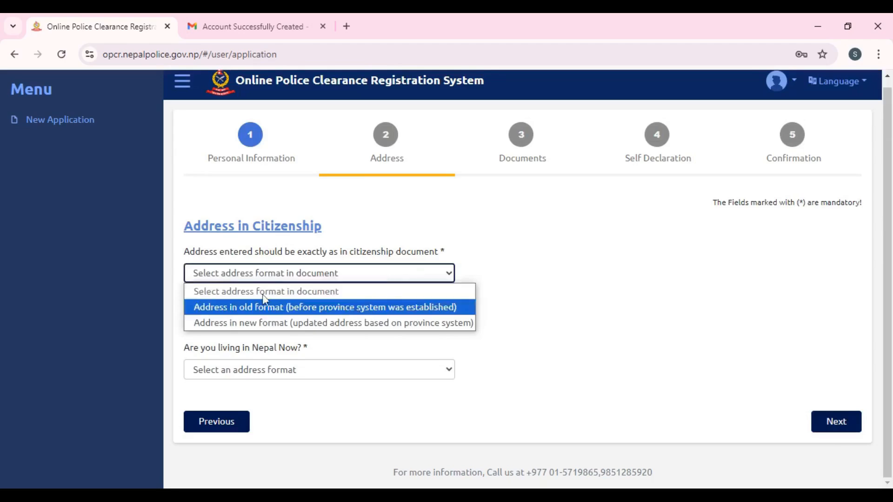
click(255, 306)
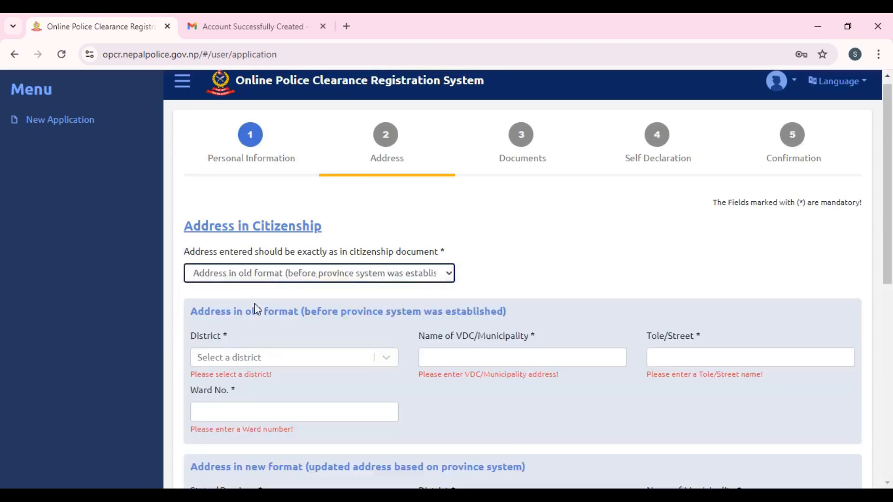
click(289, 356)
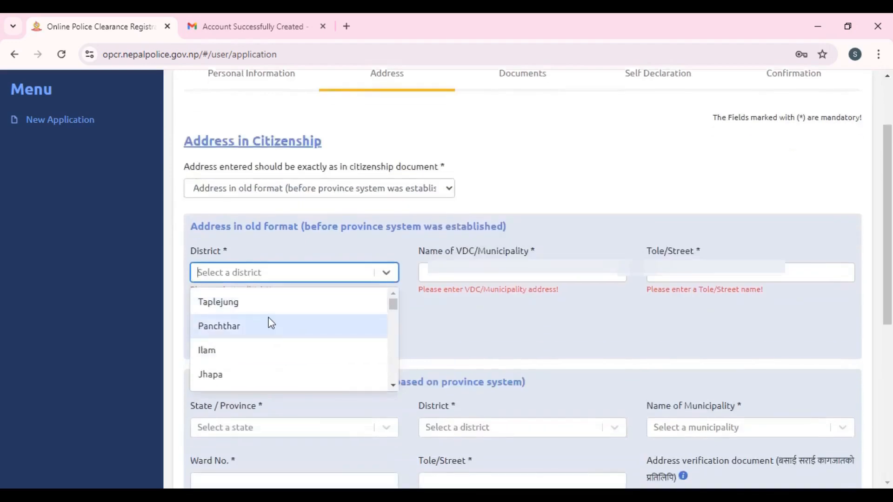
text(sap)
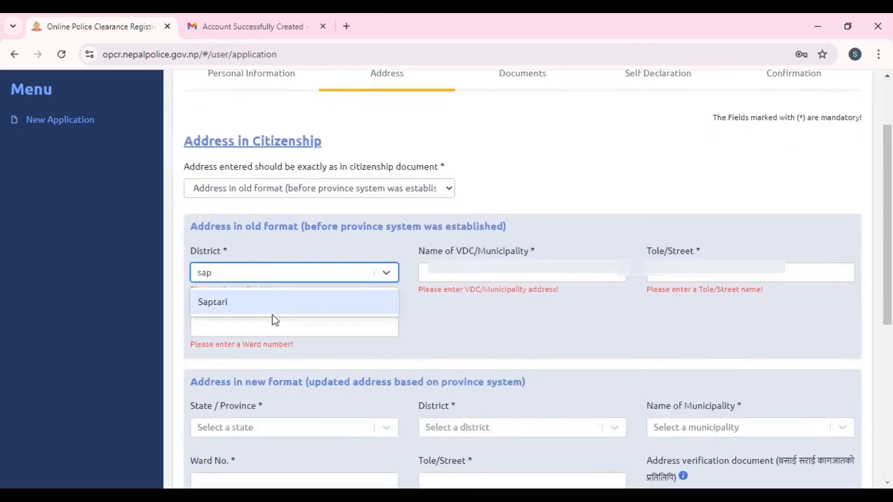
click(274, 311)
- Fill in the VDC/Municipality and Tole/Street fields and ward number 1
click(454, 279)
text(Ra)
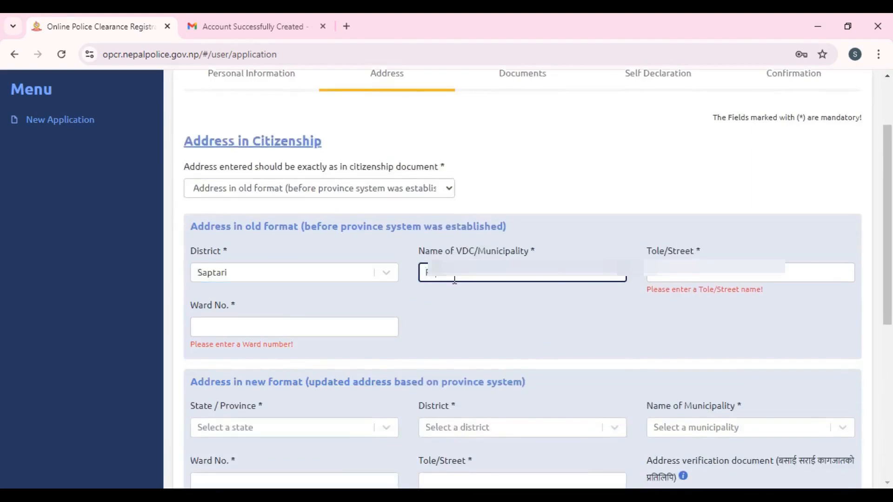
click(732, 275)
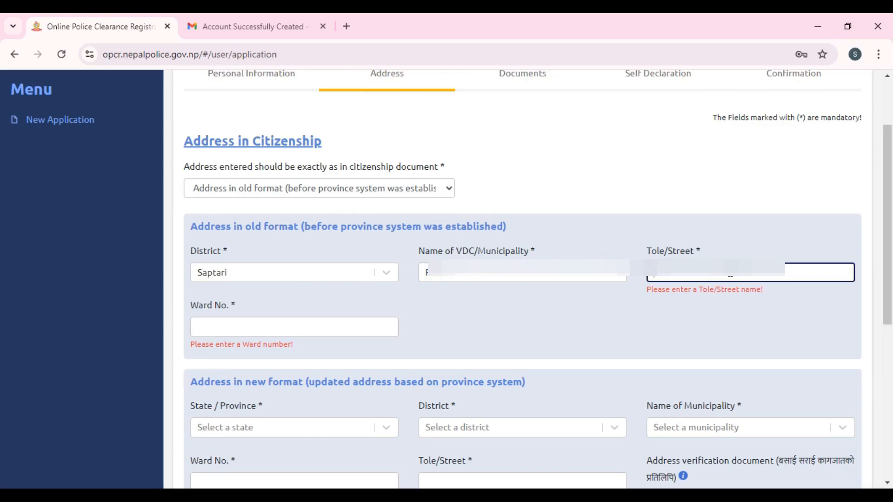
text(Ra)
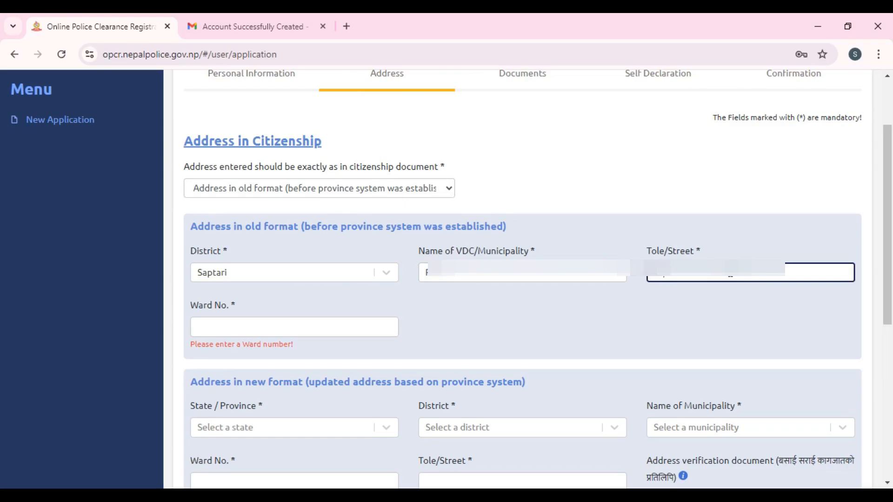
click(326, 329)
text(1)
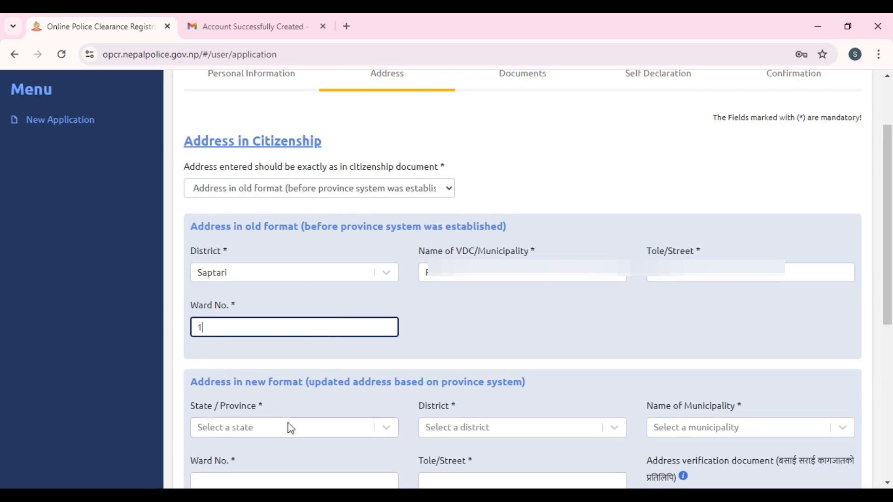
scroll(391, 350, down, 1)
scroll(390, 349, down, 3)
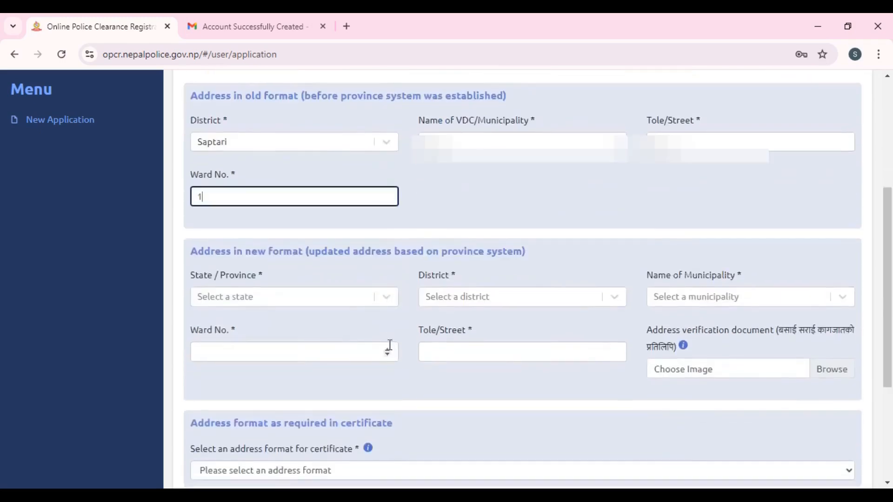
- Enter the new-format address: Madhesh Pradesh, Saptari, Dakneshwari Municipality, ward 5, Tole Pato
click(342, 303)
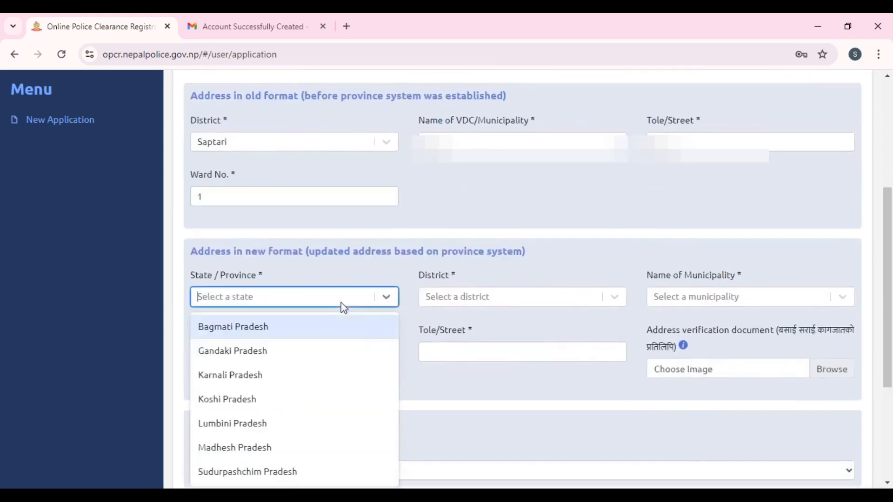
click(257, 449)
click(501, 301)
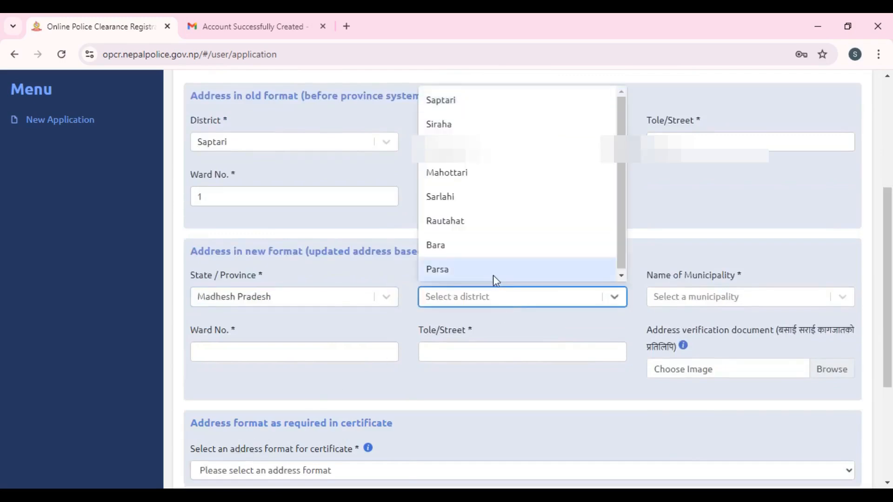
text(sap)
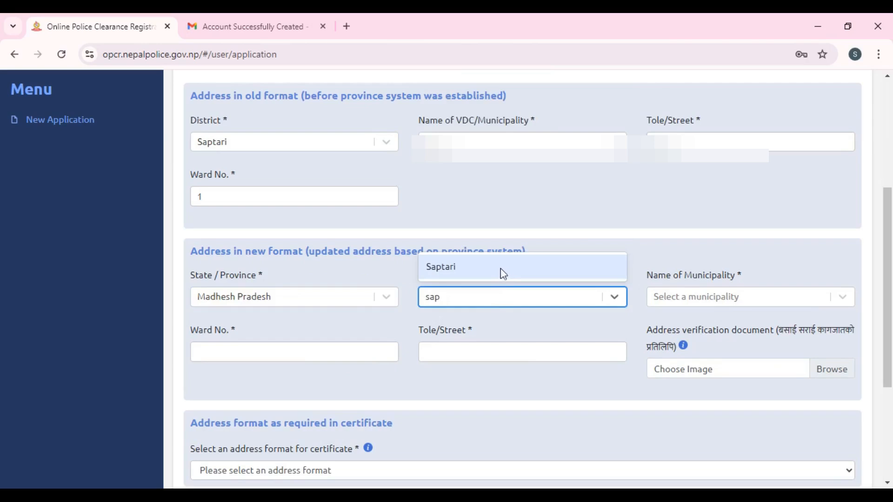
click(500, 273)
click(683, 298)
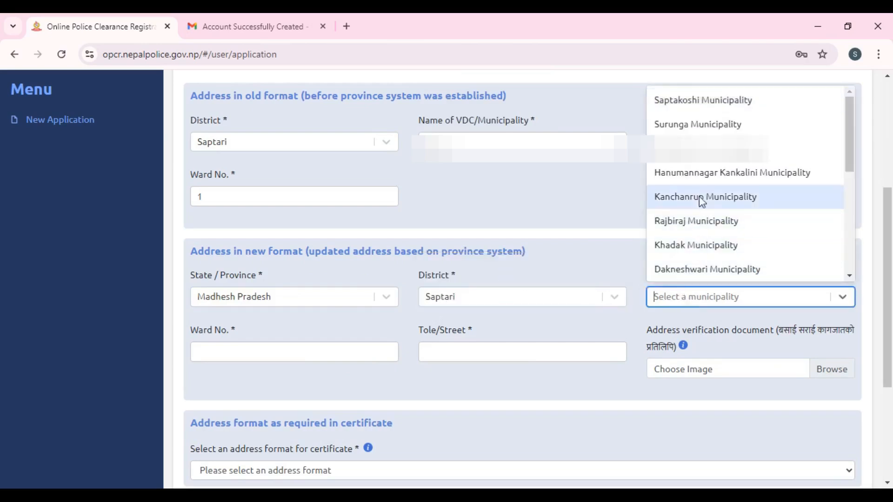
click(692, 271)
click(291, 352)
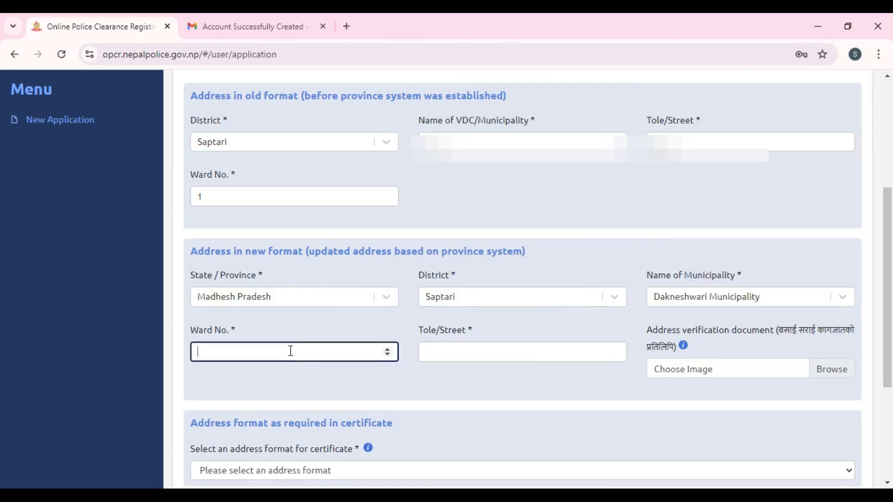
text(5)
click(502, 351)
text(Pato)
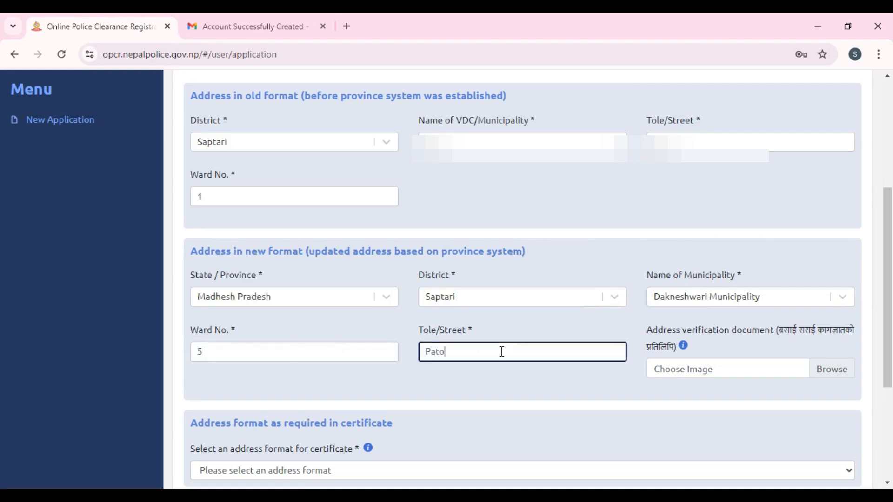
- Use New Address on the certificate and select 'I am living in Nepal'
scroll(502, 352, down, 4)
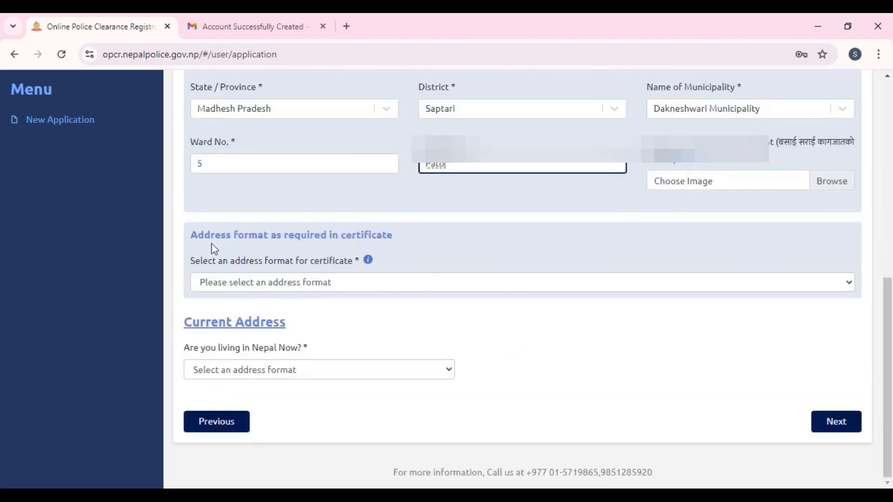
drag(221, 240, 314, 238)
click(343, 285)
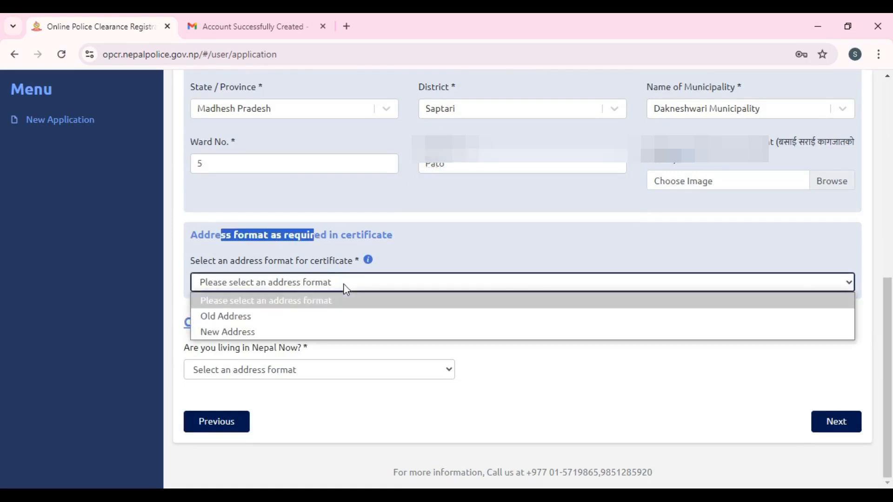
click(249, 332)
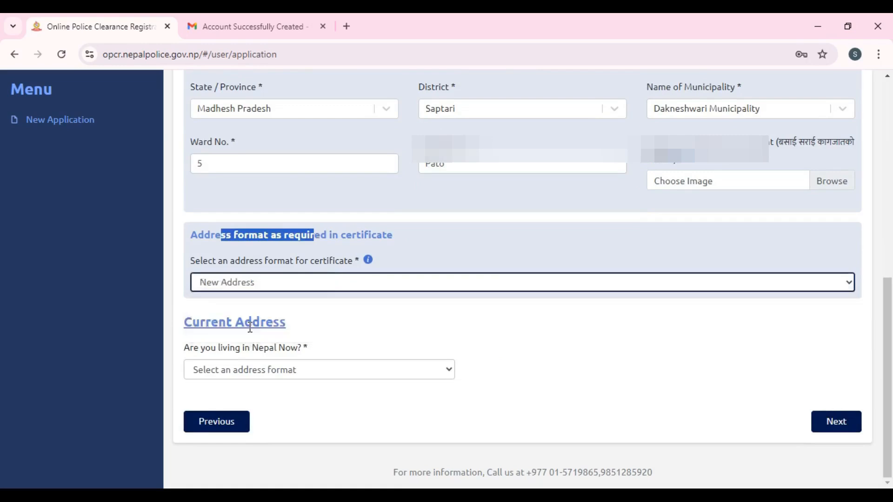
click(327, 371)
click(272, 412)
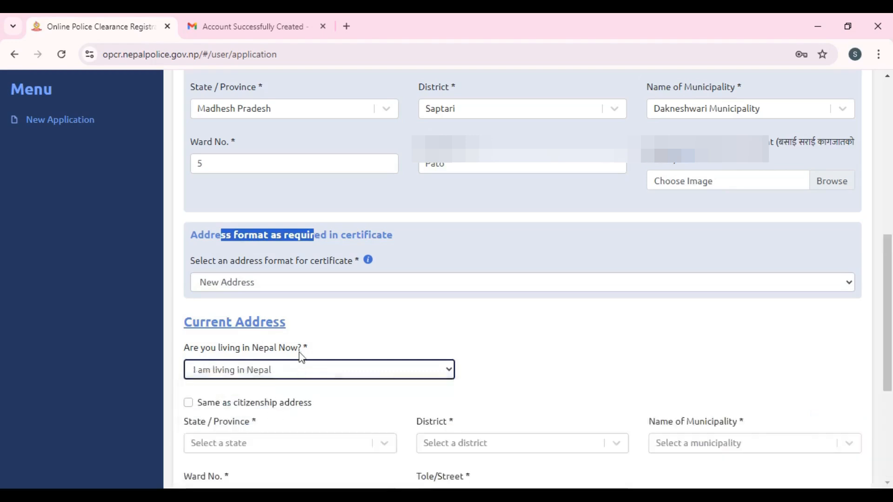
- Reuse the citizenship address as the current address and choose Croatia as the visiting country
scroll(349, 315, down, 4)
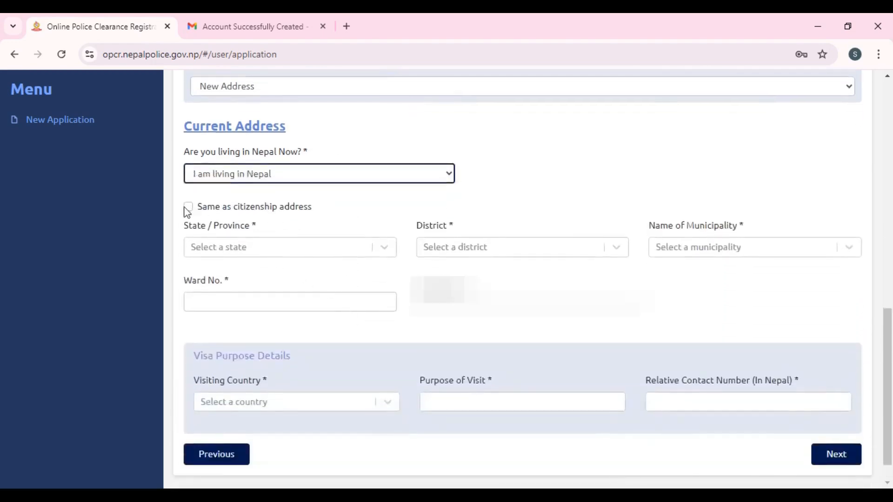
click(188, 207)
scroll(335, 260, down, 1)
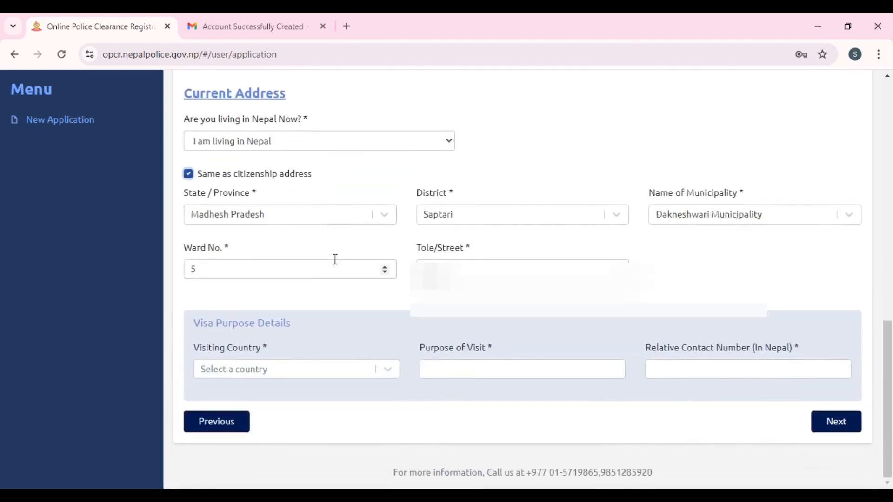
click(364, 372)
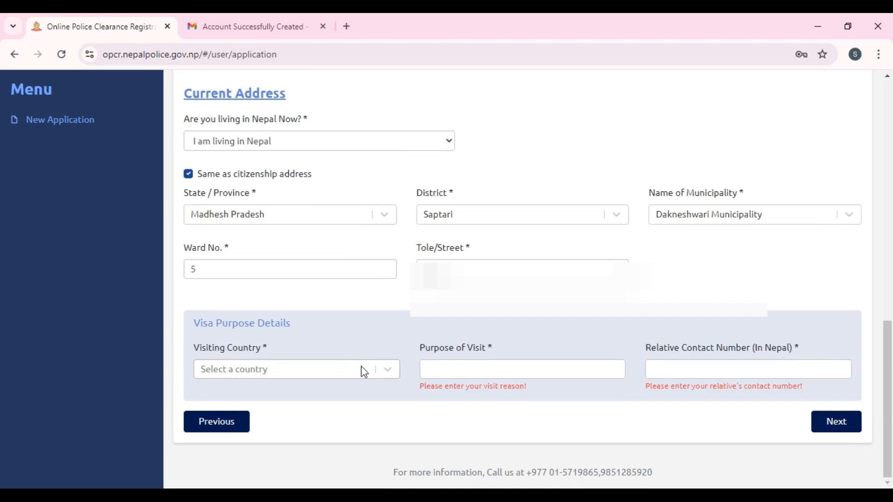
click(364, 372)
text(cr)
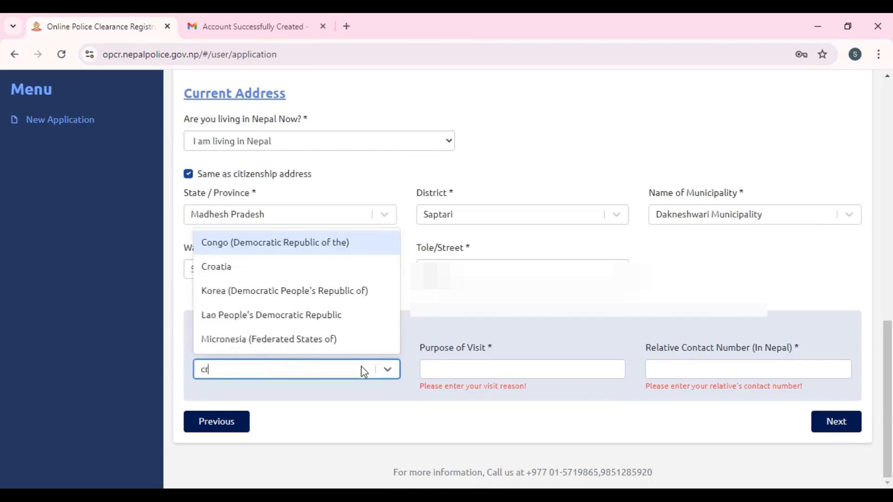
click(257, 268)
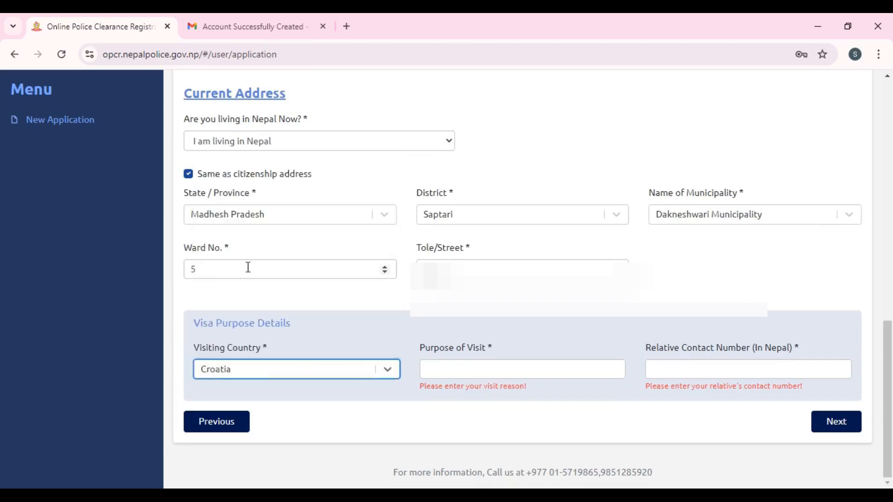
- Enter 'Work' as the purpose of visit and start entering the relative's contact number
click(489, 368)
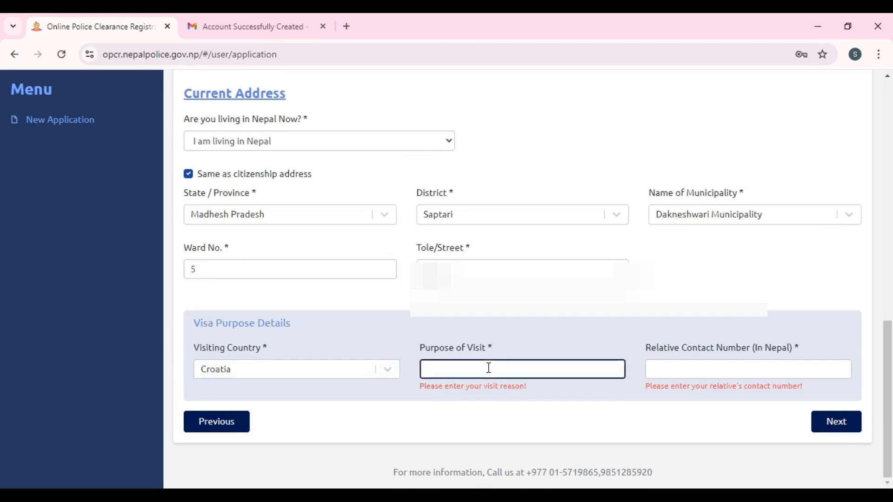
text(Work)
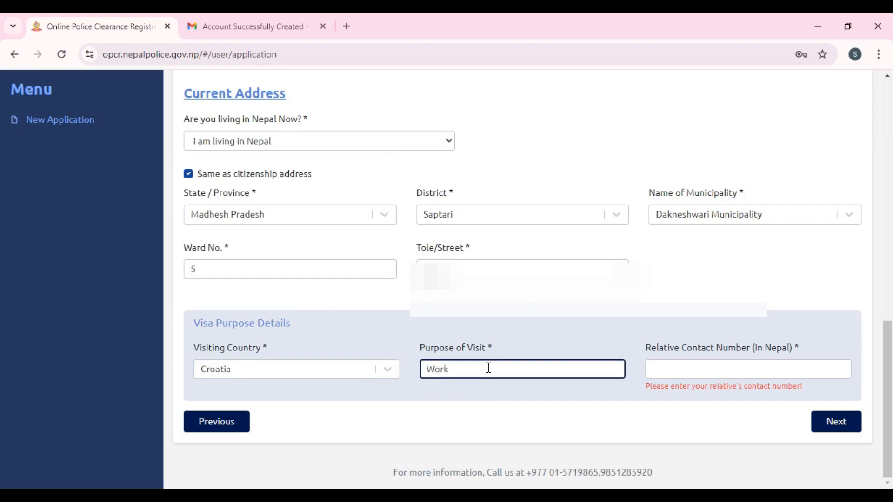
key(Tab)
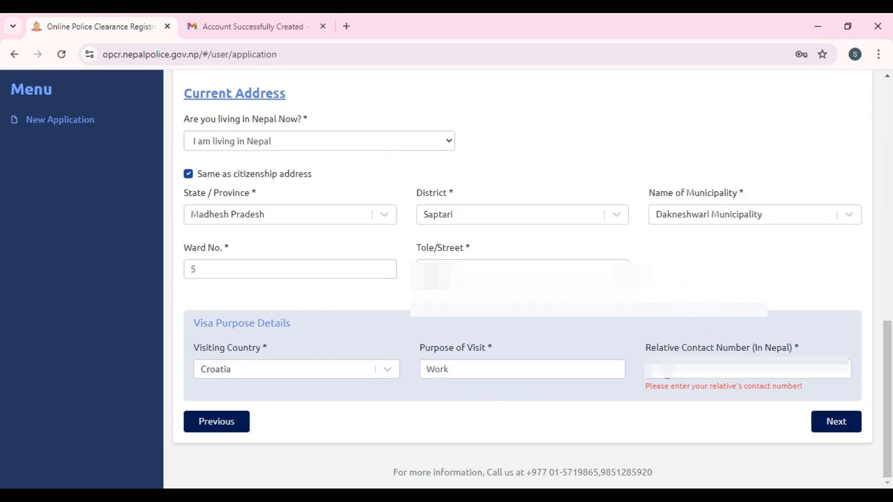
click(667, 373)
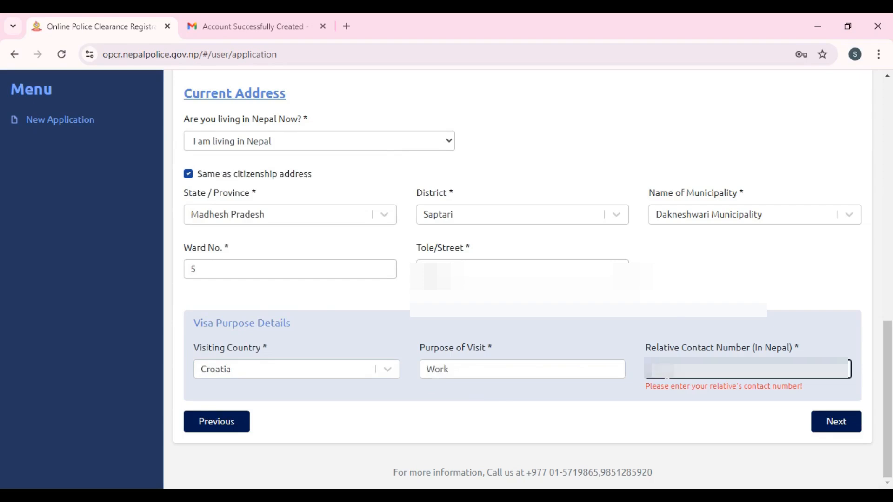
text(98)
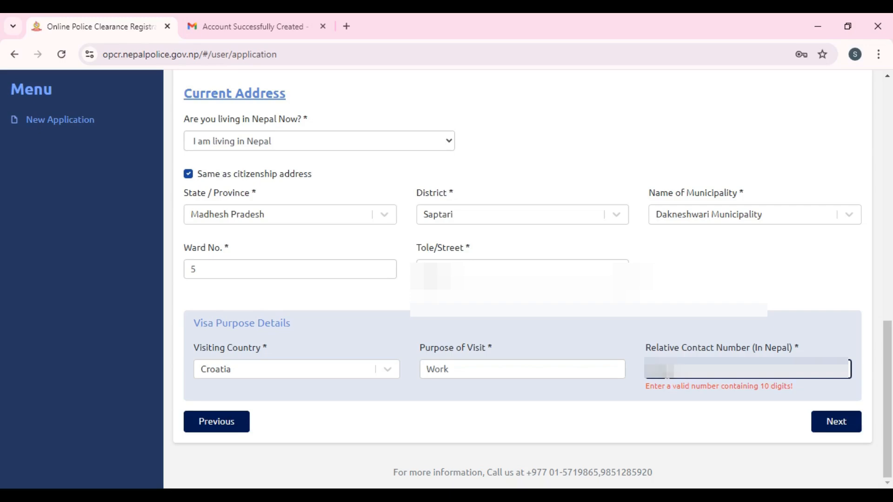
text(00980)
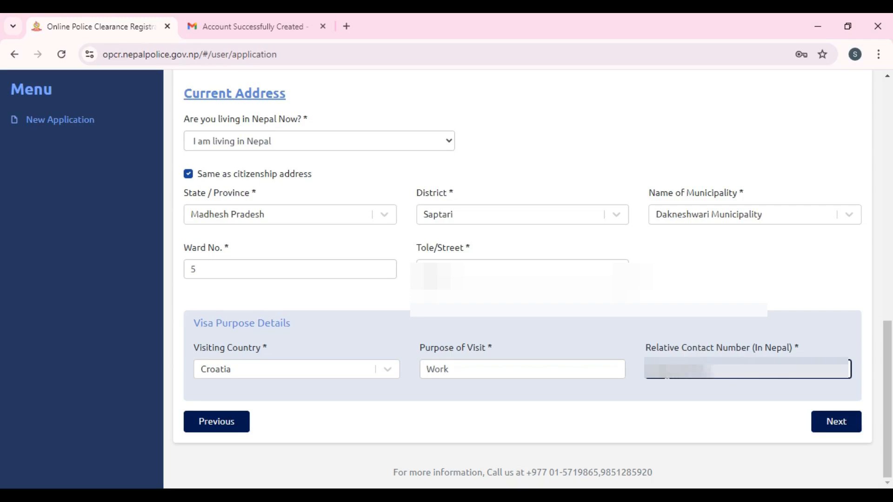
- Advance to the Documents step, decline saving the address, and enter the citizenship number
click(828, 424)
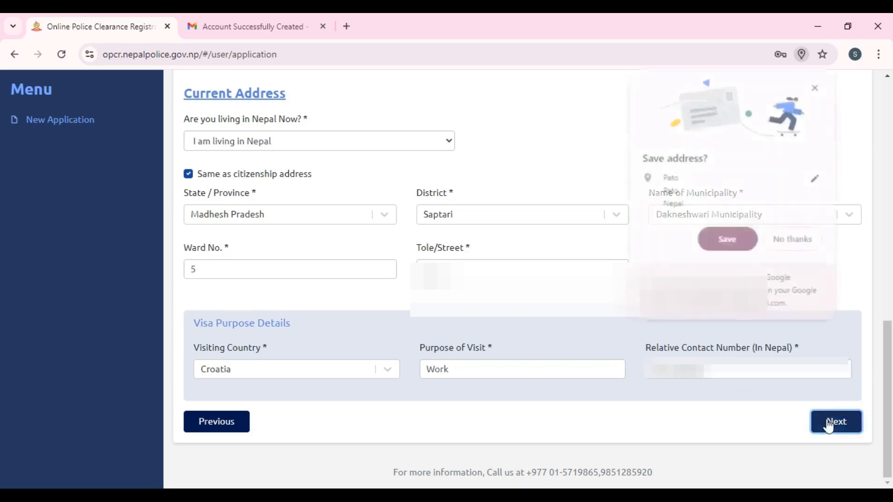
click(815, 85)
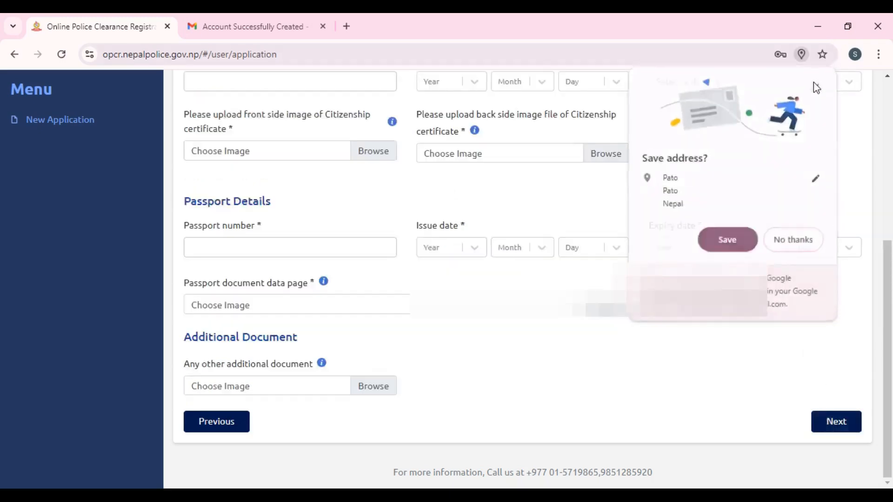
scroll(522, 223, up, 5)
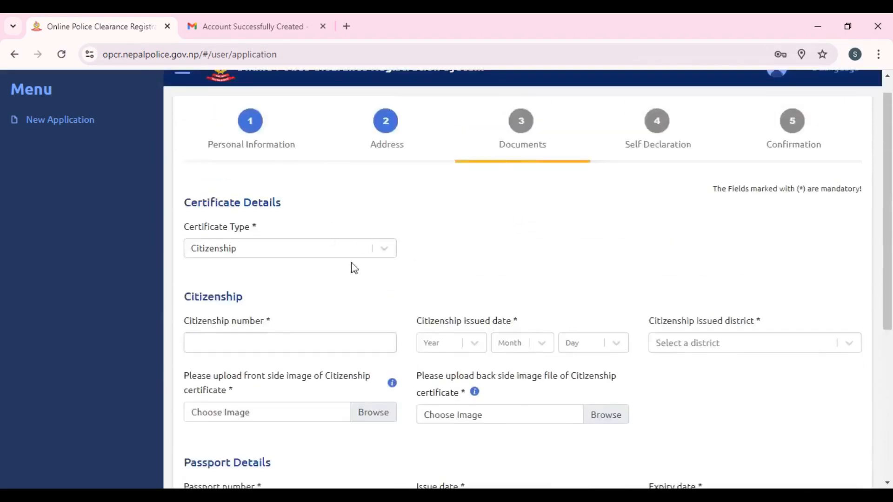
click(275, 346)
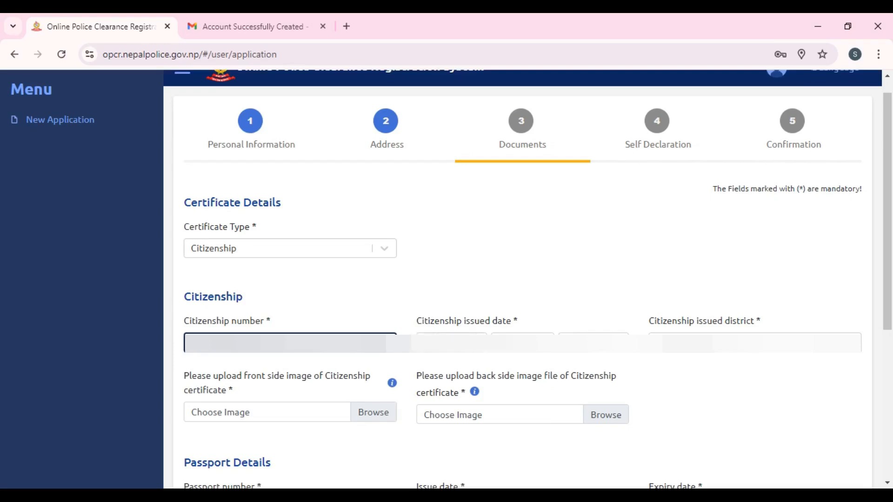
- Set the citizenship issue date to year 2070, month Falgun, day 21
click(451, 343)
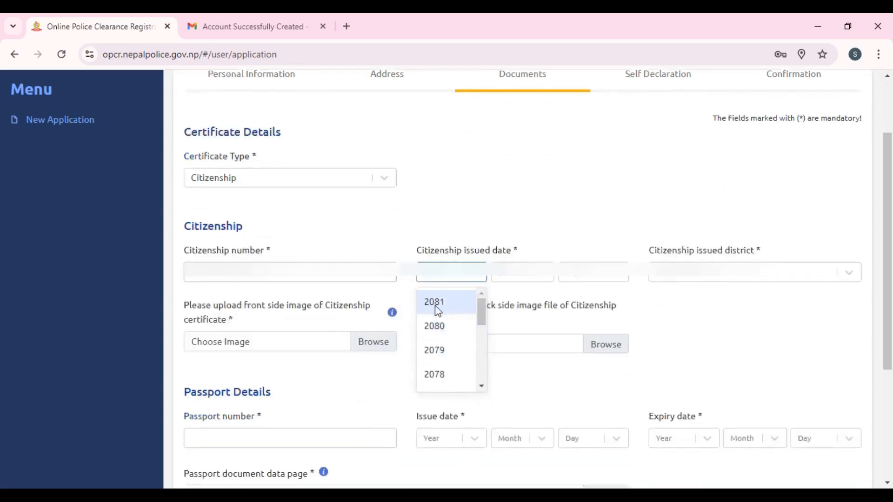
scroll(436, 376, down, 2)
scroll(446, 368, down, 3)
scroll(456, 355, up, 2)
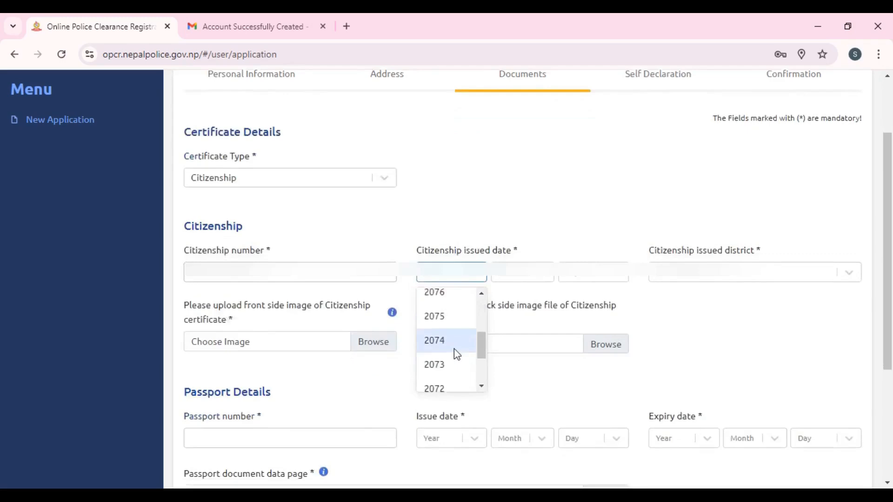
scroll(456, 353, down, 2)
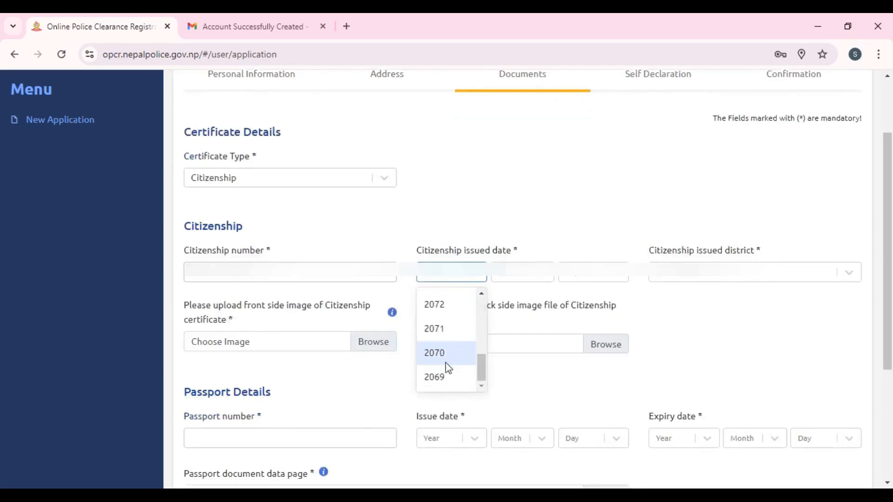
click(446, 362)
click(523, 279)
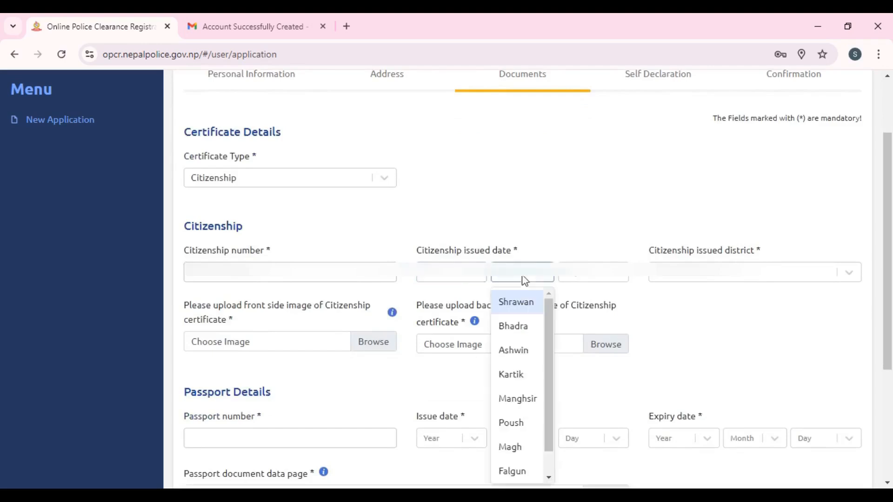
scroll(521, 372, down, 1)
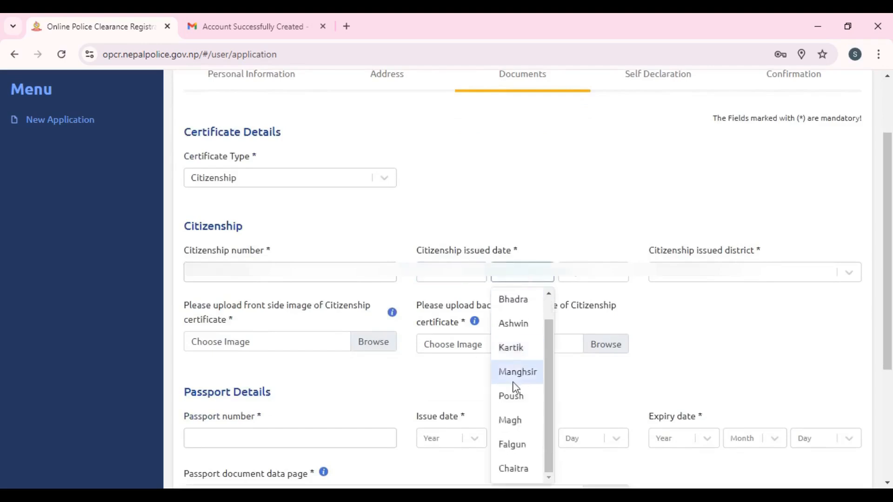
click(512, 444)
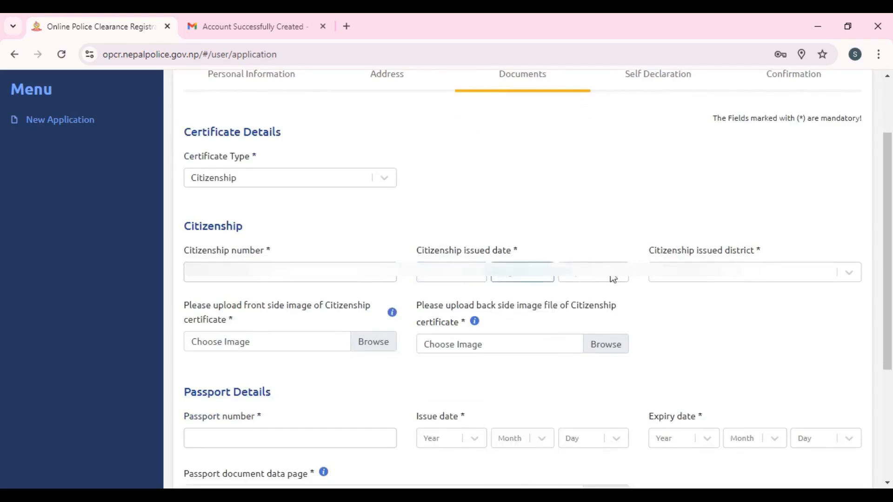
click(614, 279)
scroll(582, 371, down, 8)
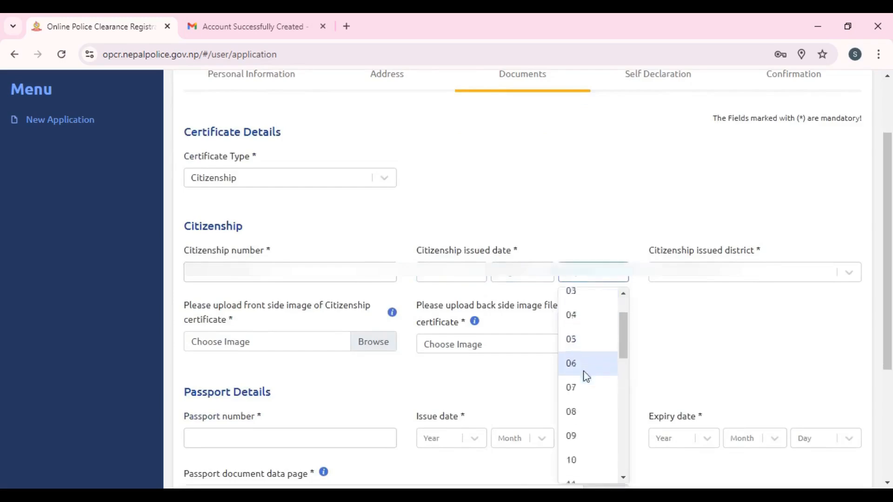
click(581, 393)
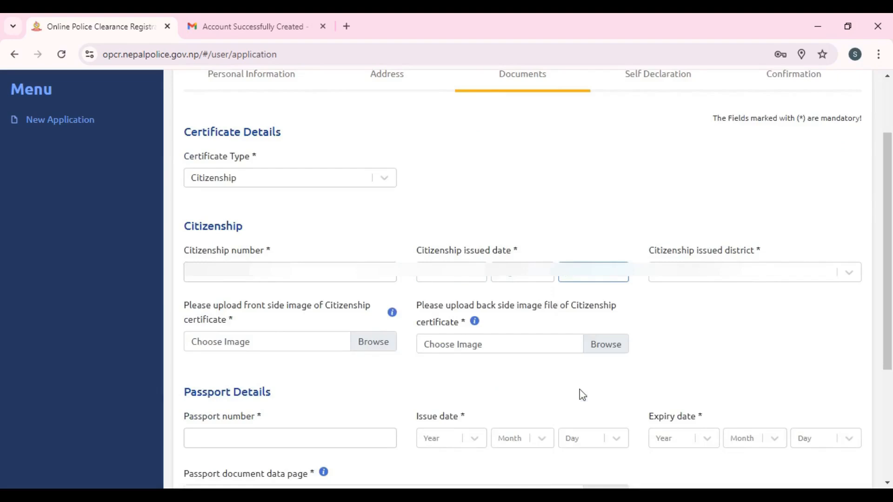
- Choose Saptari as the citizenship issuing district
click(691, 281)
text(sap)
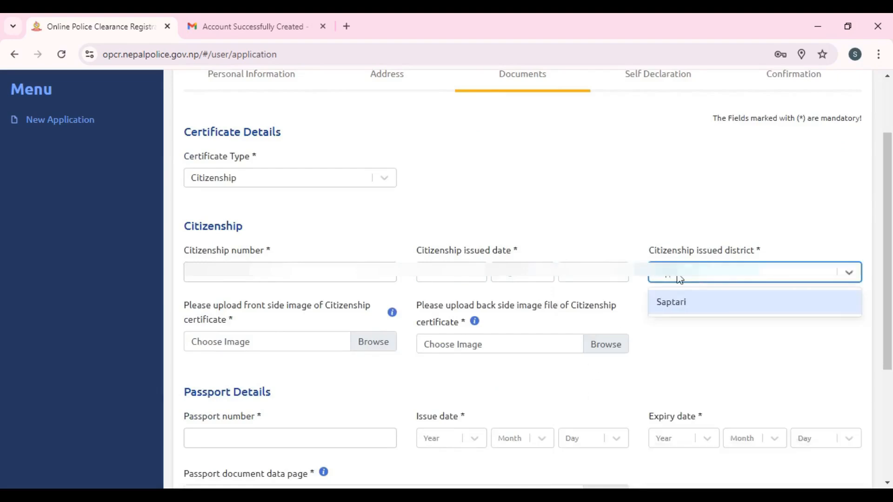
click(673, 305)
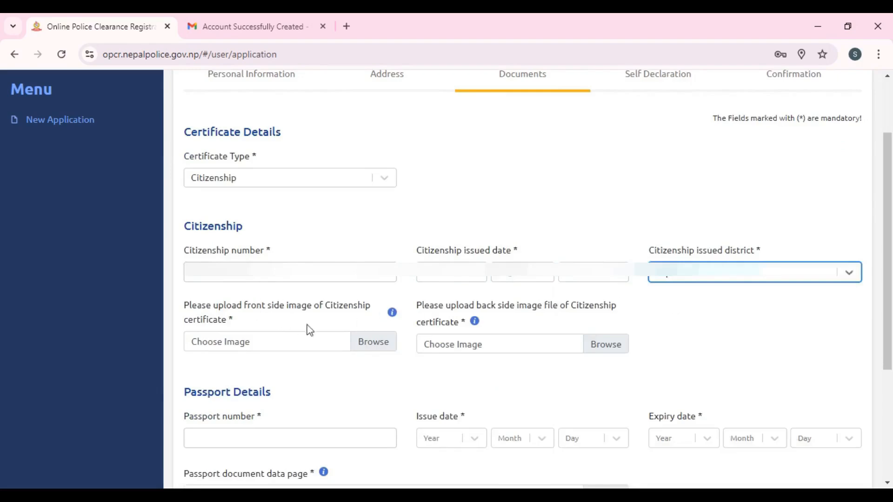
- Attach Citizenship1.jpg from Downloads as the citizenship front image
click(369, 345)
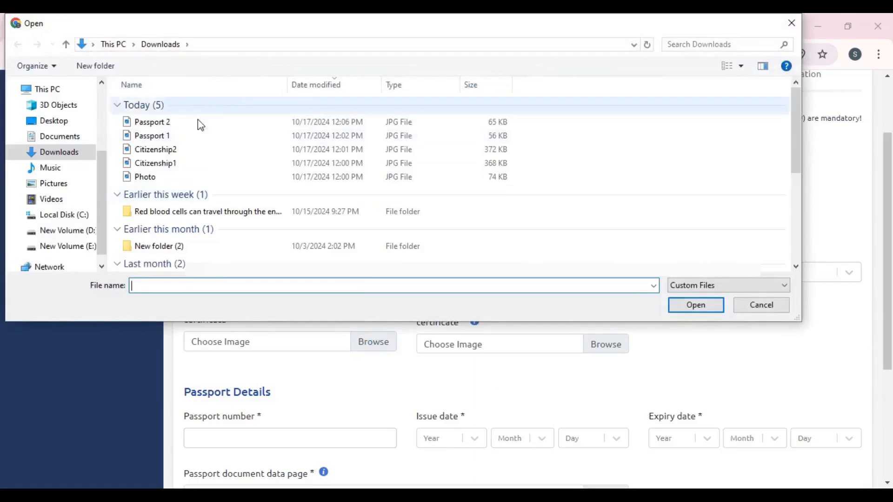
click(169, 149)
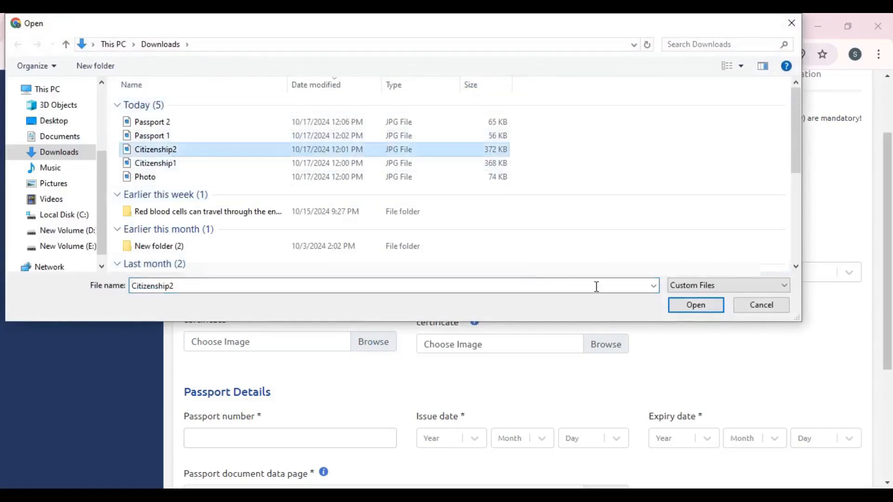
click(186, 163)
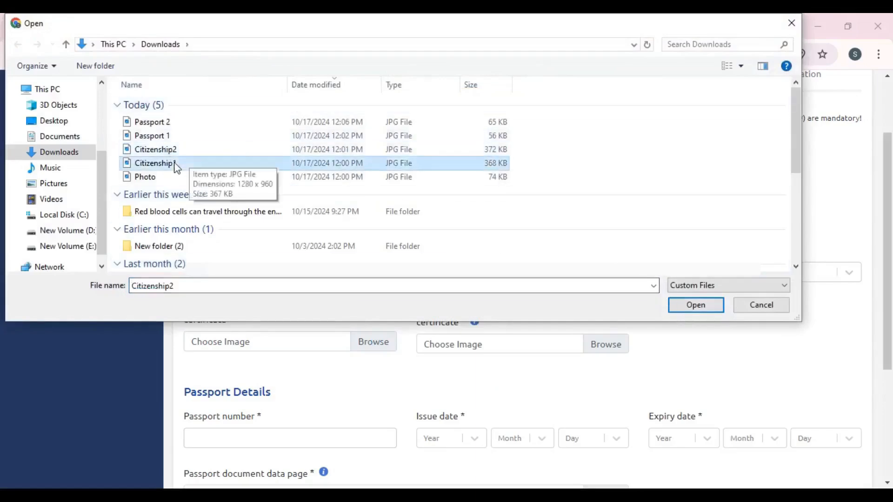
click(711, 306)
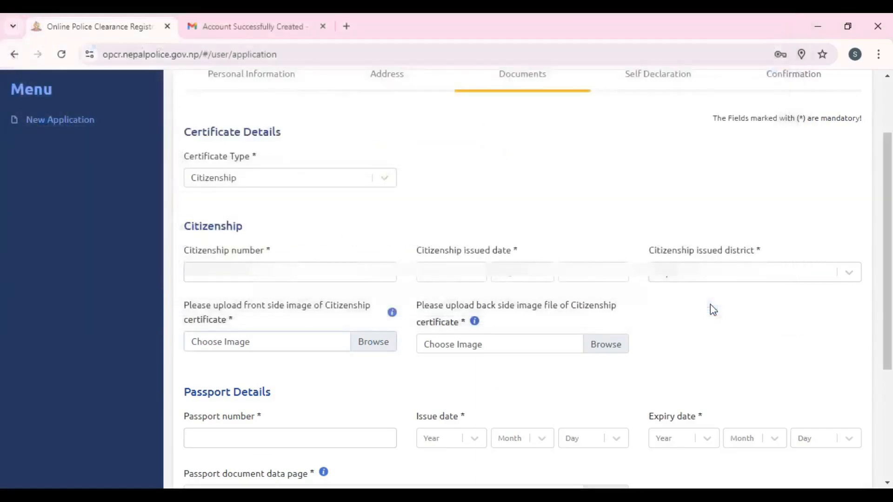
- Attach Citizenship2.jpg as the citizenship back image
click(604, 347)
click(177, 150)
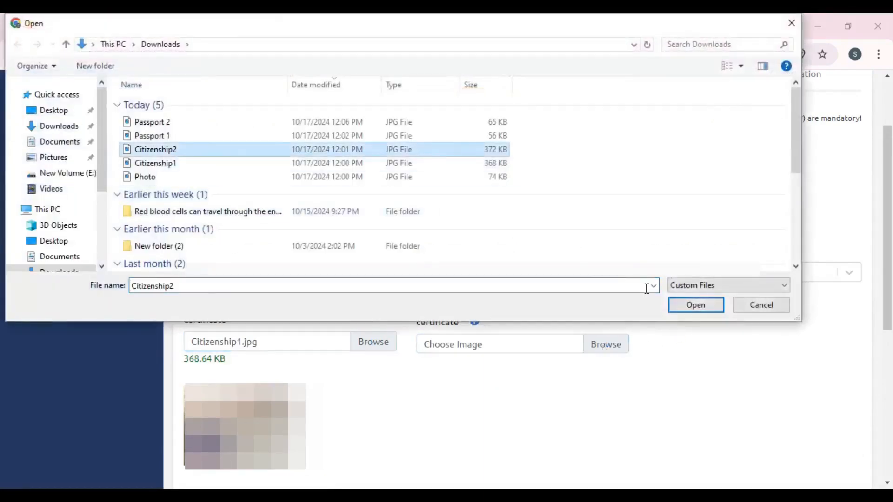
click(688, 304)
scroll(685, 305, down, 6)
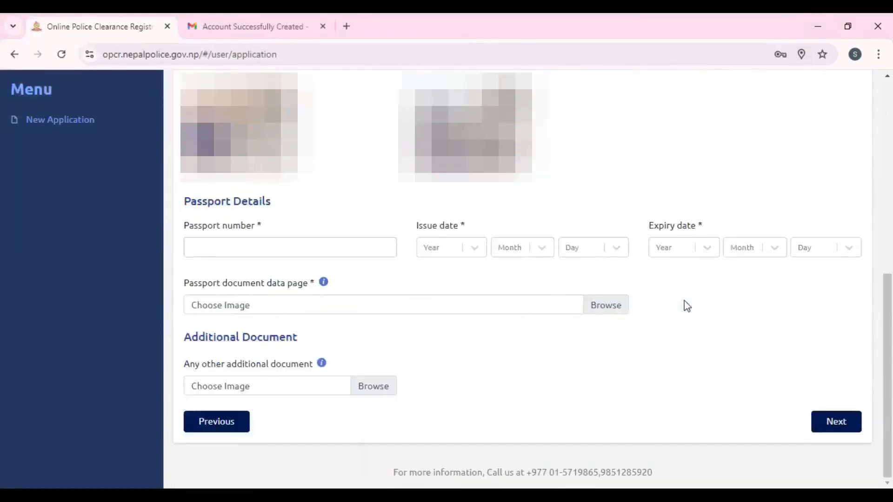
- Enter the passport number and set the passport issue date to 2024 Jan 1
click(303, 247)
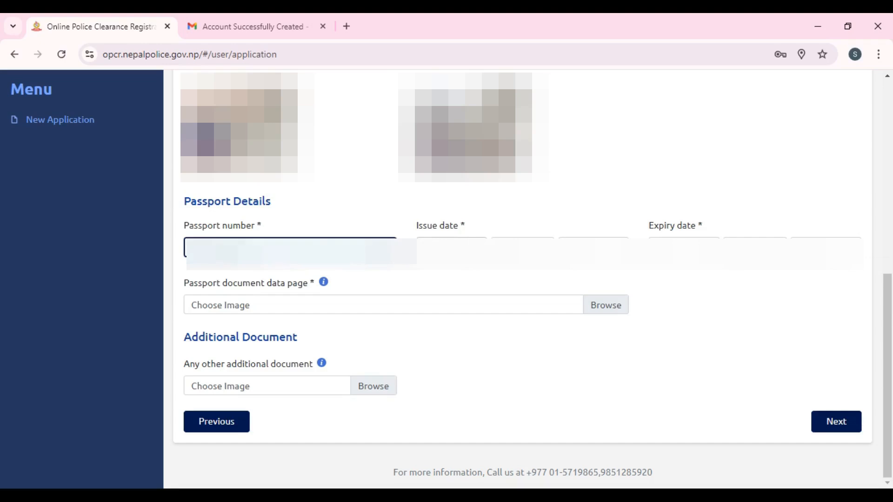
click(451, 247)
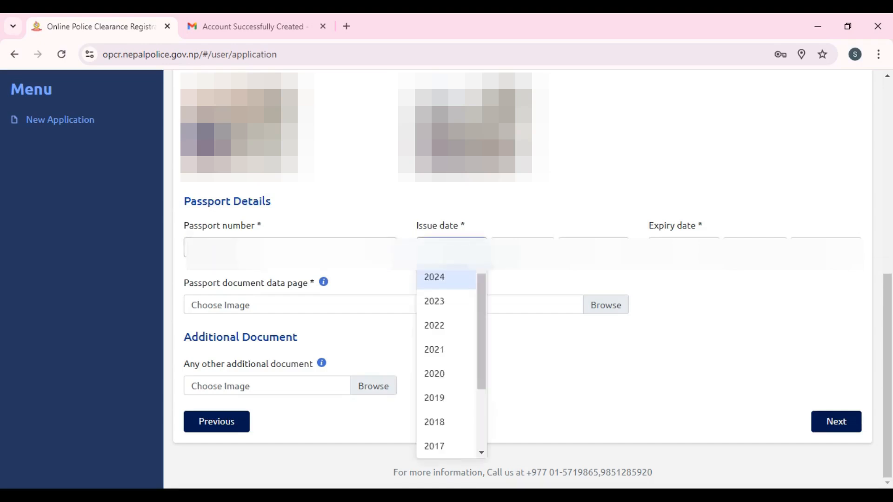
click(449, 278)
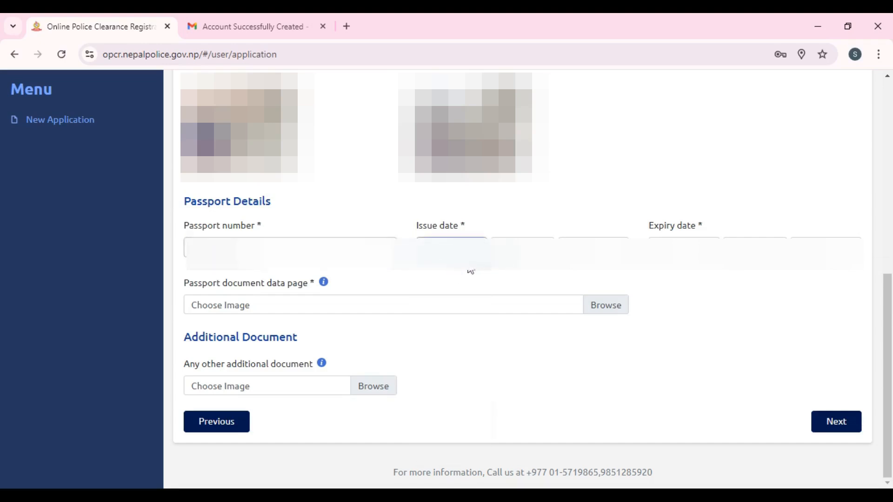
click(522, 248)
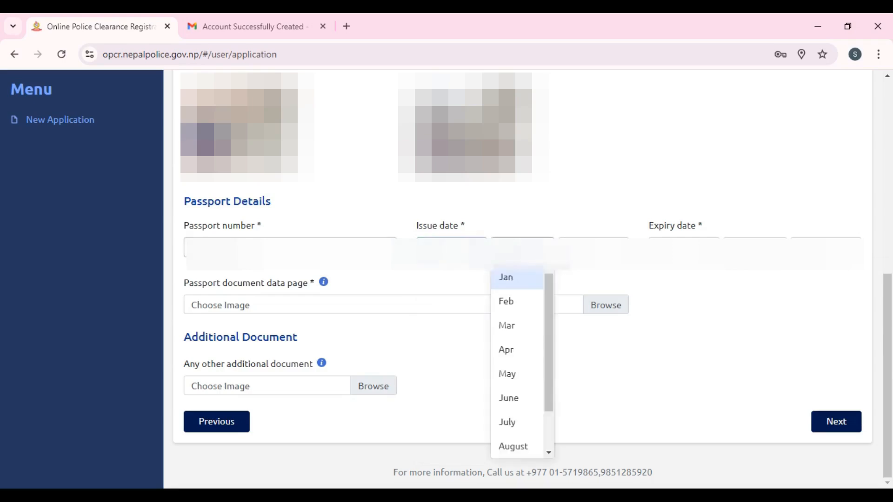
click(511, 279)
click(593, 248)
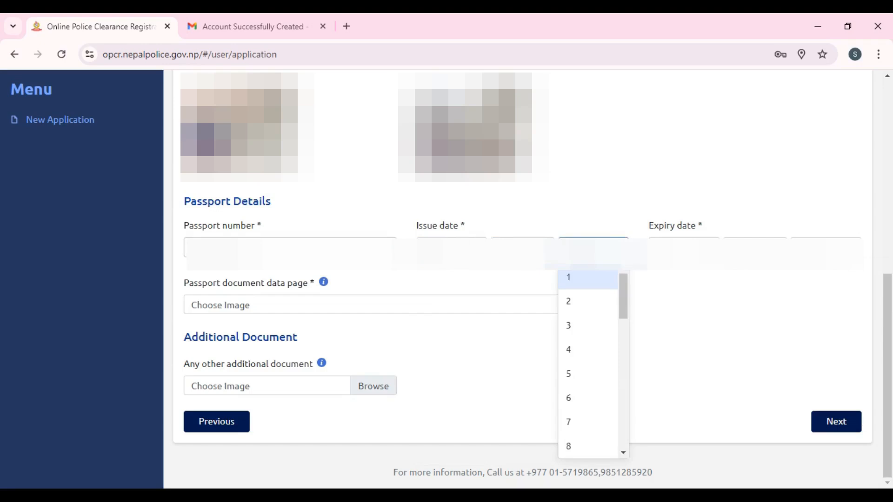
click(574, 278)
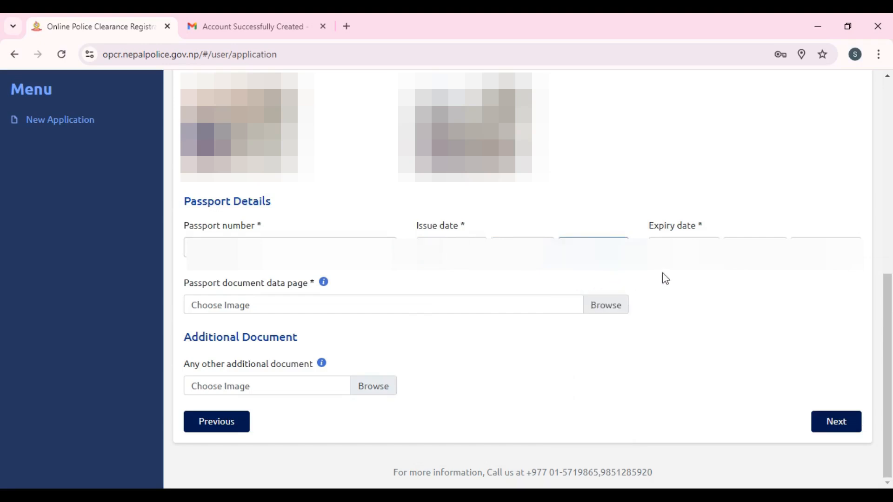
- Set the passport expiry year to 2033 and the expiry month to December
click(684, 249)
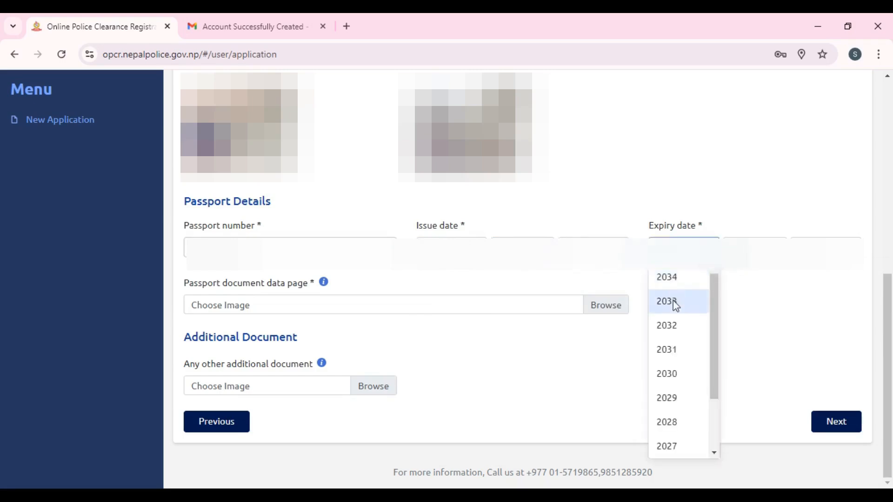
click(673, 301)
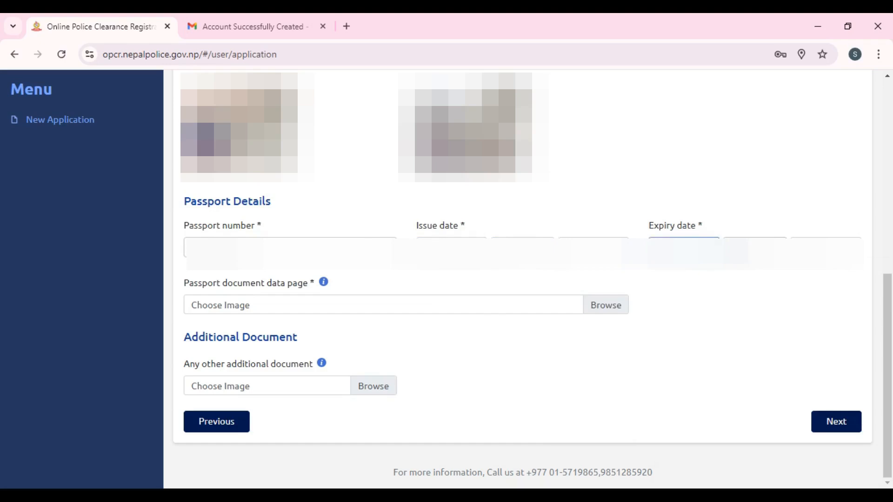
click(753, 251)
scroll(740, 435, down, 2)
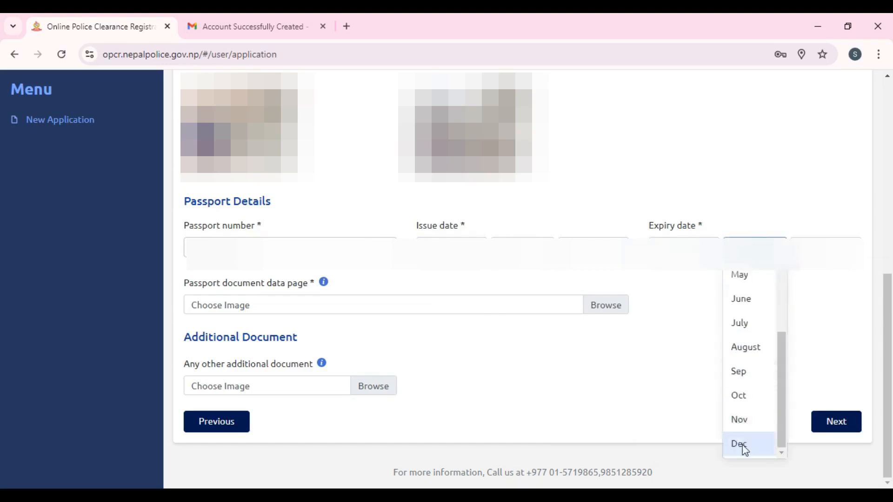
click(741, 444)
click(818, 256)
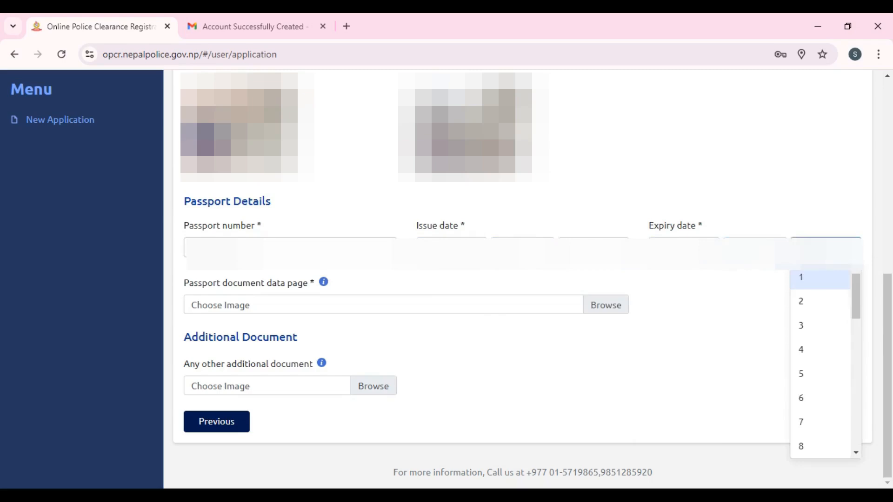
click(818, 256)
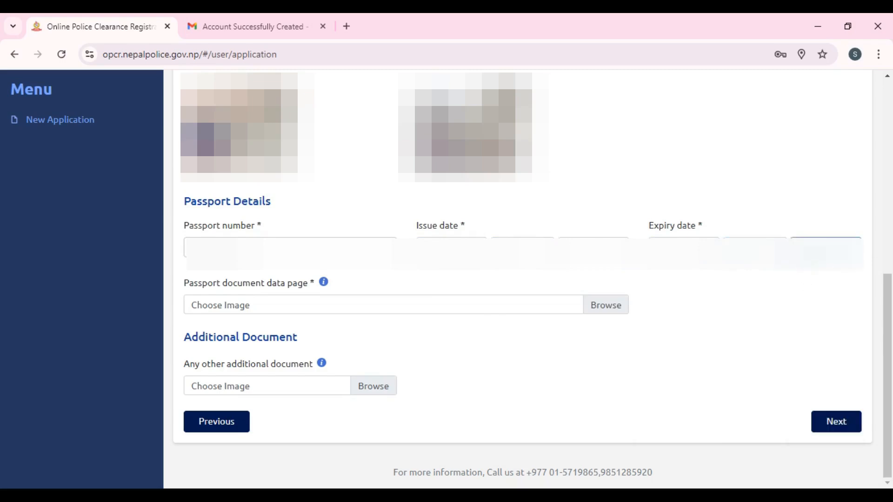
click(816, 259)
scroll(815, 286, down, 8)
- Pick expiry day 31, attach Passport.jpg as the data page, and proceed to Self Declaration
click(822, 449)
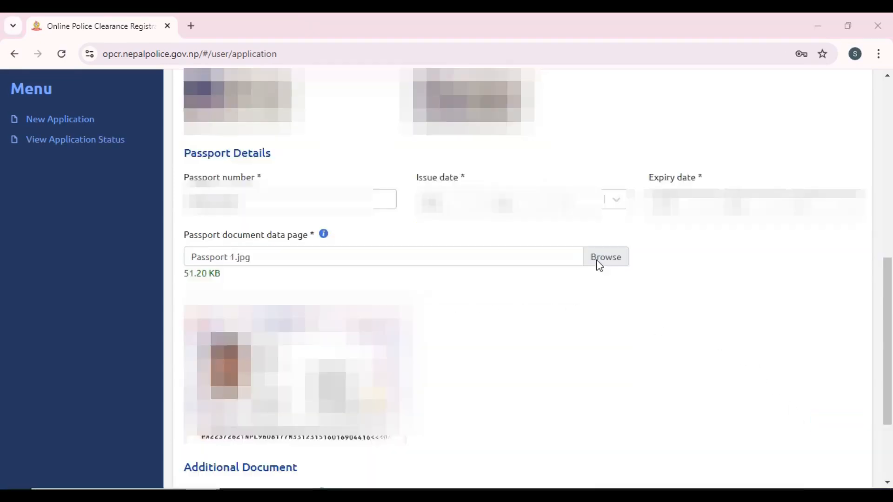
click(599, 265)
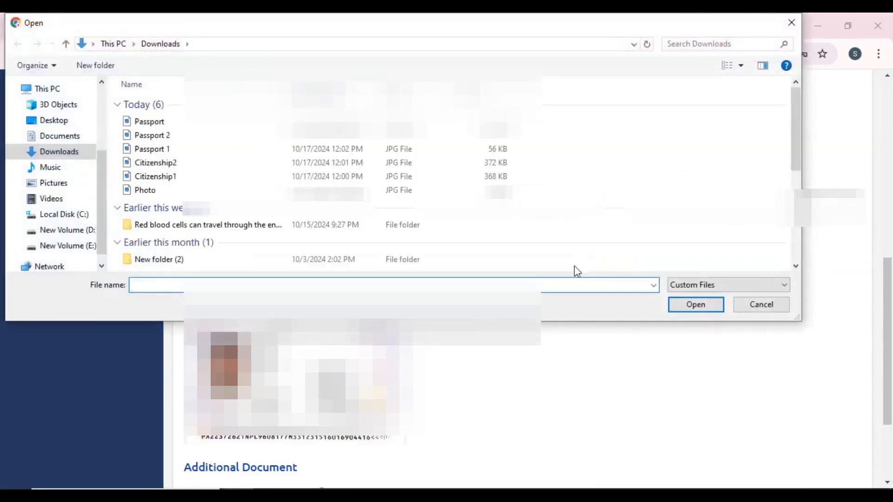
click(174, 122)
click(694, 308)
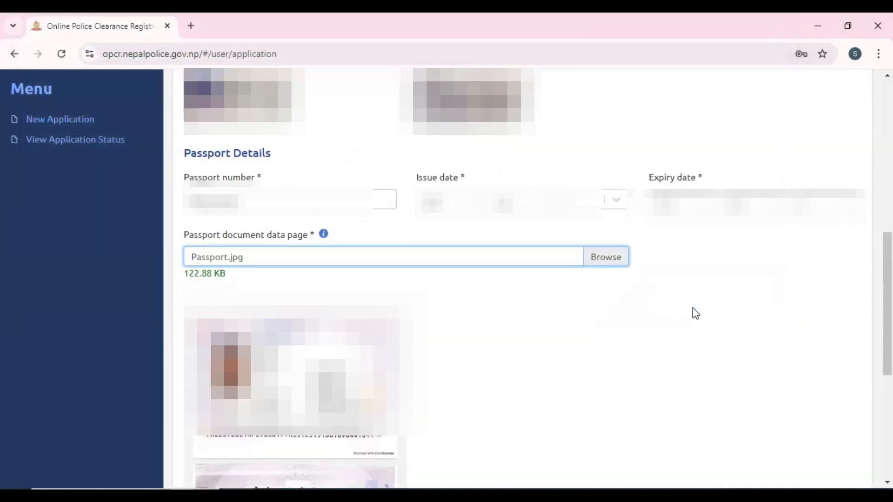
scroll(696, 313, down, 6)
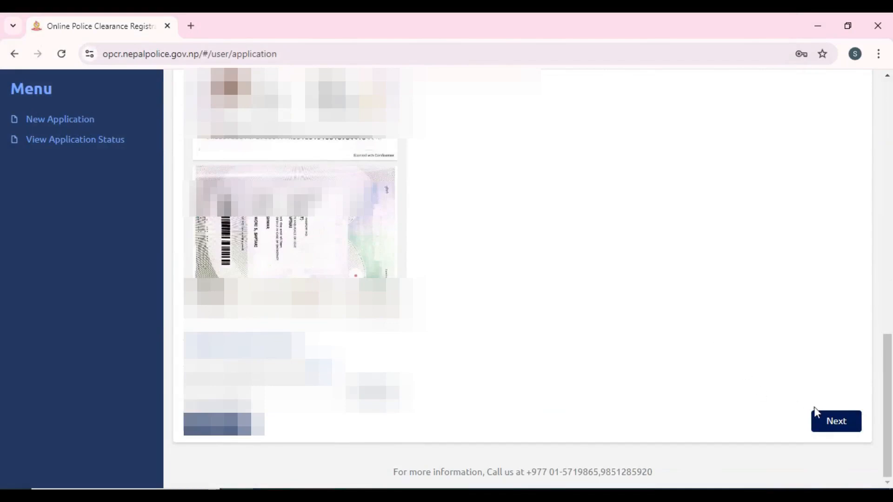
click(838, 422)
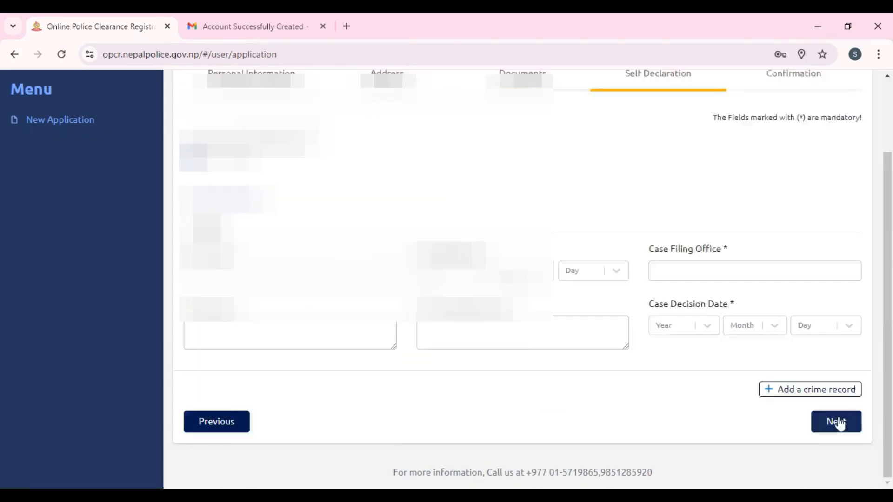
- Answer No to criminal history and continue to the Confirmation step
scroll(549, 375, up, 2)
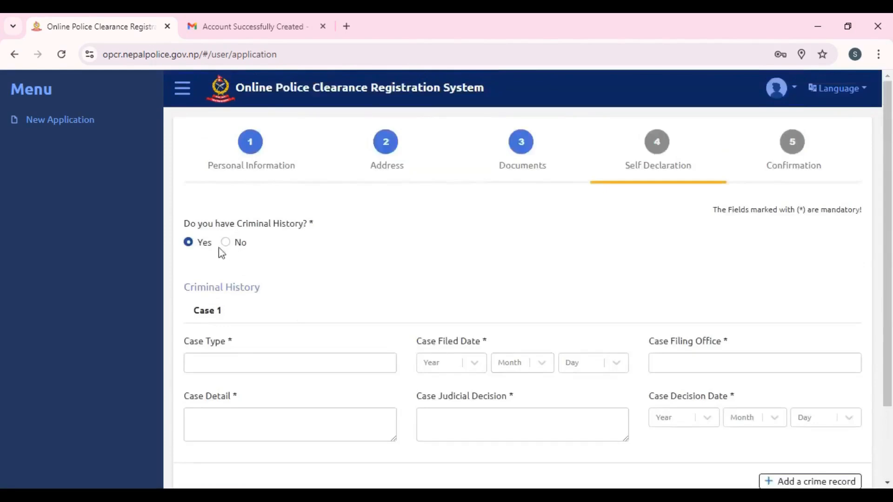
click(226, 243)
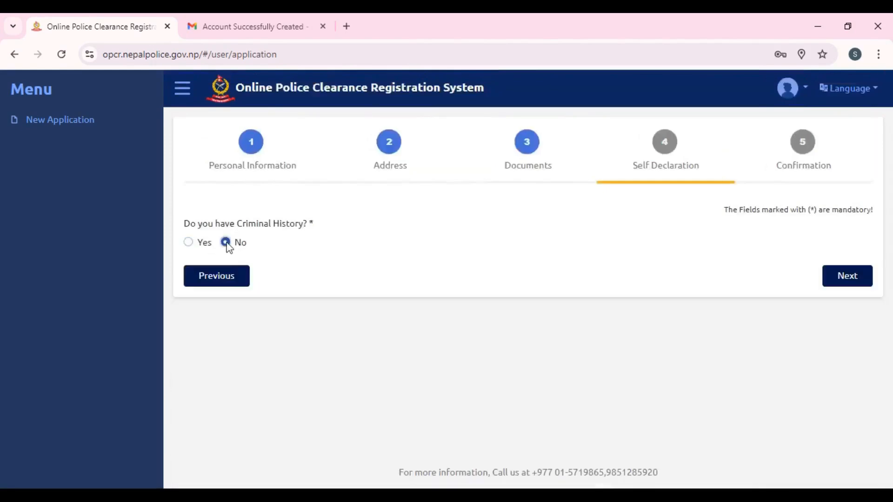
click(827, 277)
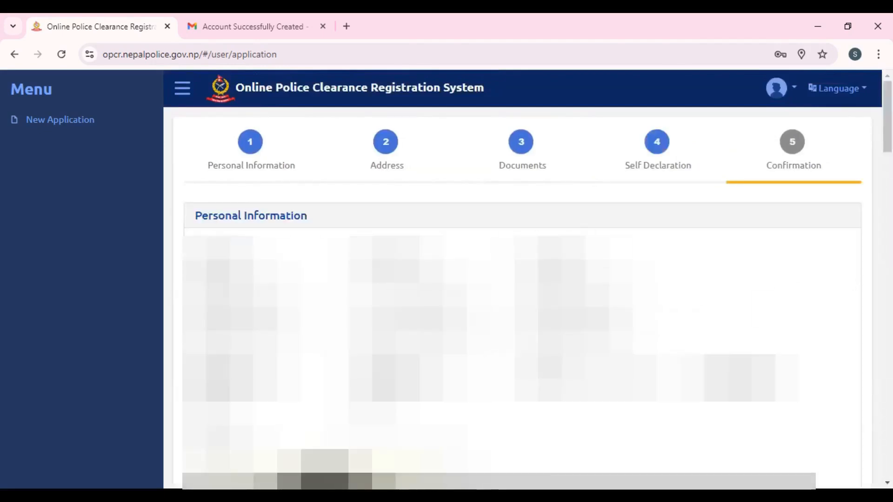
scroll(524, 280, down, 8)
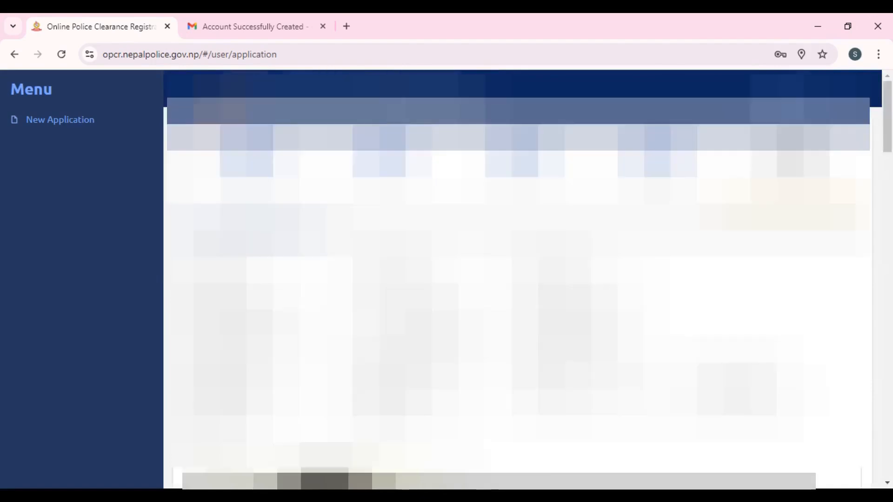
scroll(519, 279, down, 4)
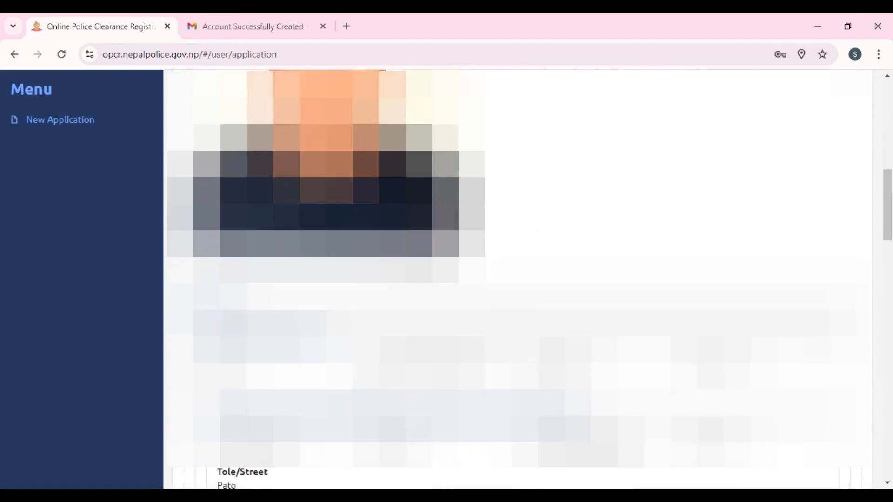
scroll(519, 279, up, 7)
scroll(518, 279, down, 8)
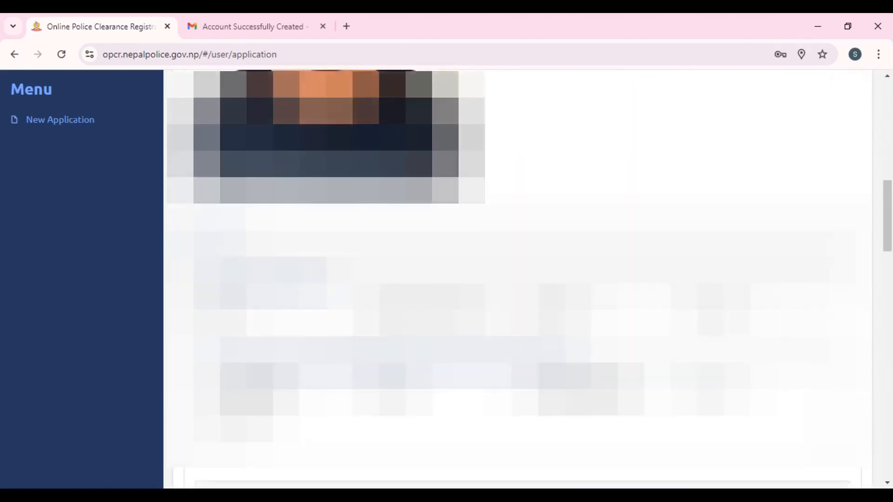
scroll(519, 279, down, 3)
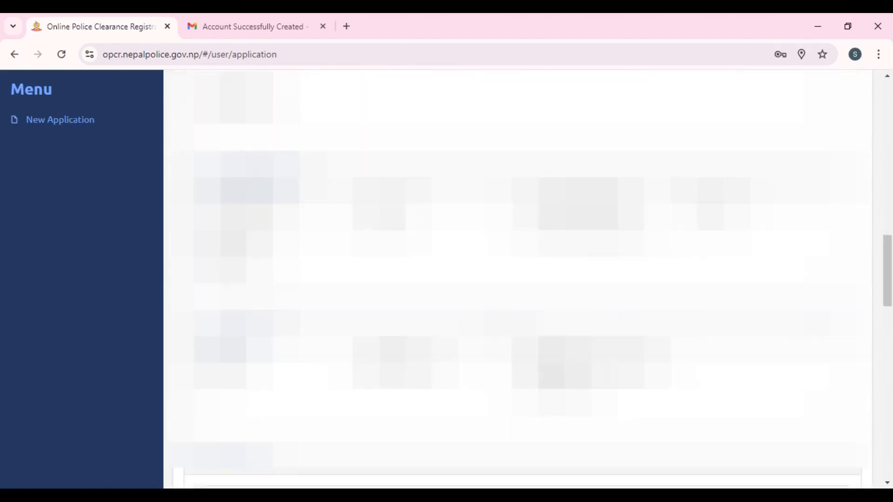
scroll(519, 280, down, 10)
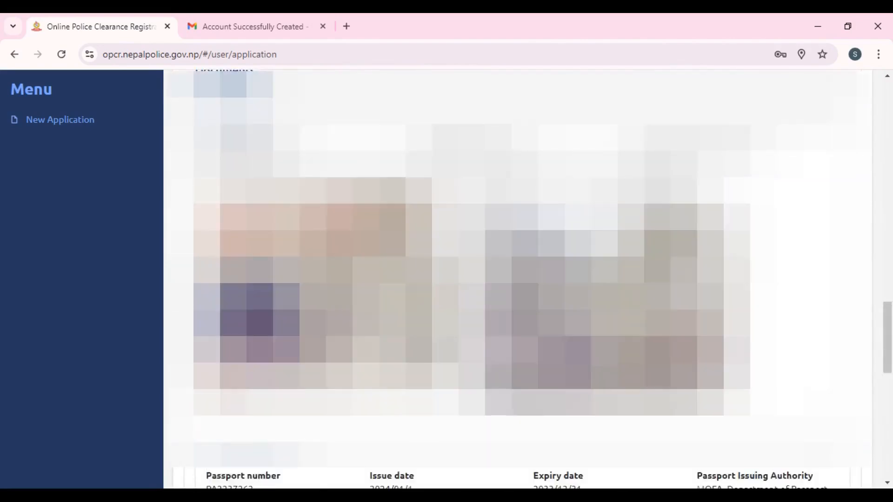
scroll(518, 279, down, 5)
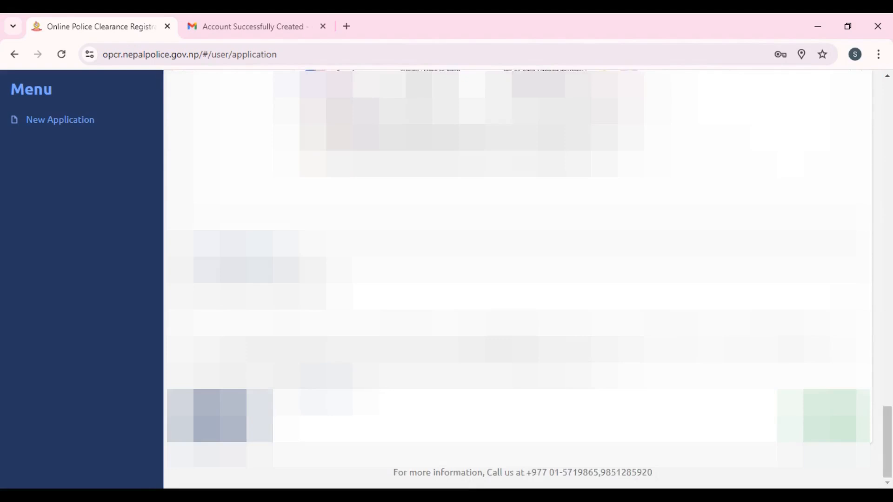
- Tick the declaration checkbox, enter the captcha code, and submit the application
click(189, 335)
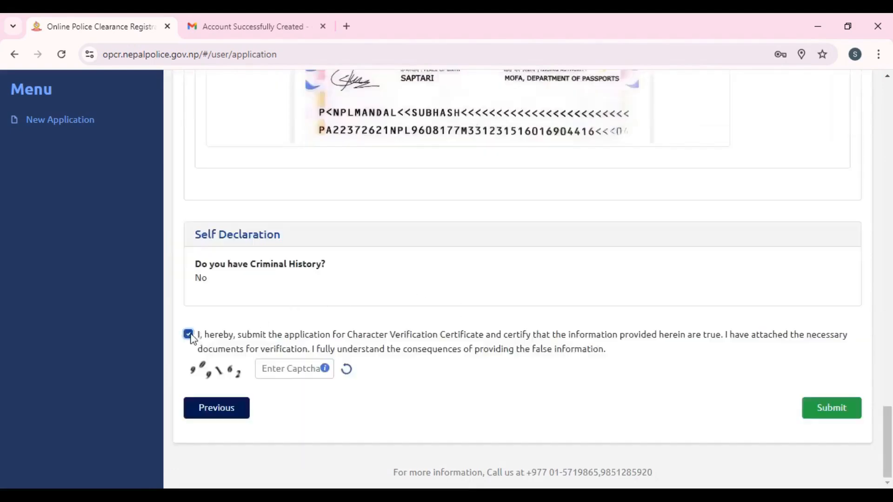
click(296, 369)
text(9)
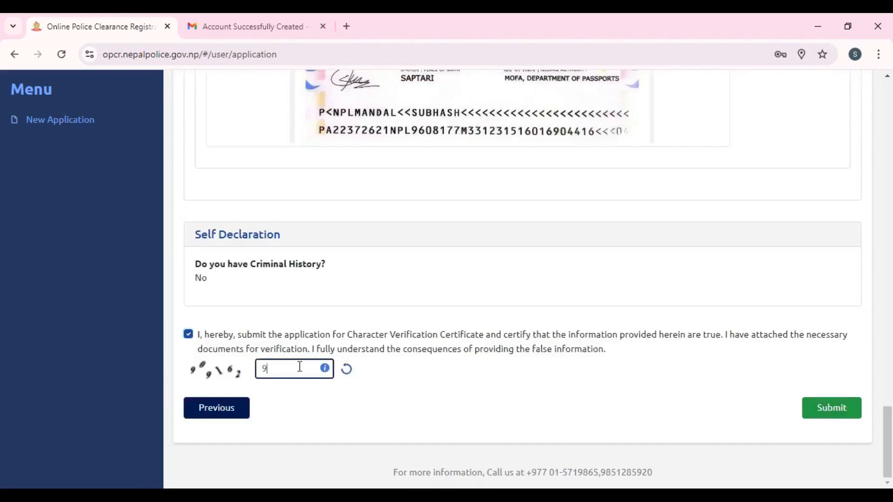
text(09162)
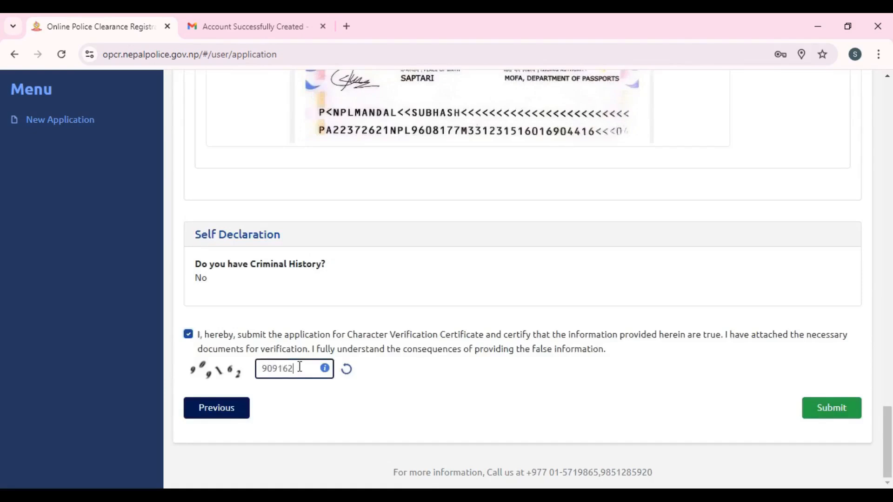
click(842, 412)
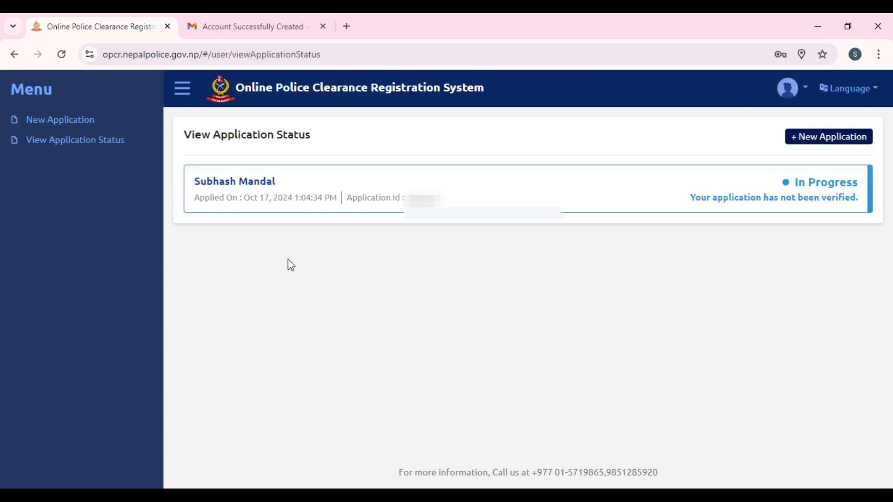
- Highlight the application id, the application date and time, and the not-yet-verified status message
drag(384, 202, 444, 210)
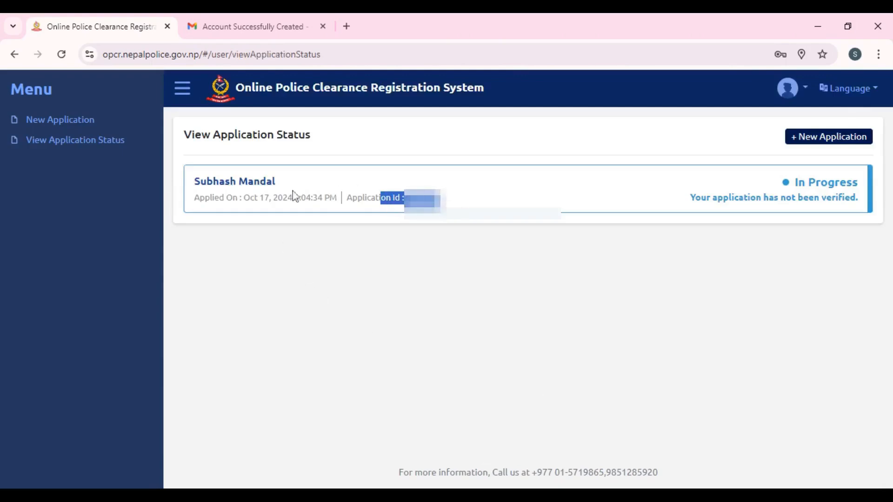
drag(200, 198, 340, 200)
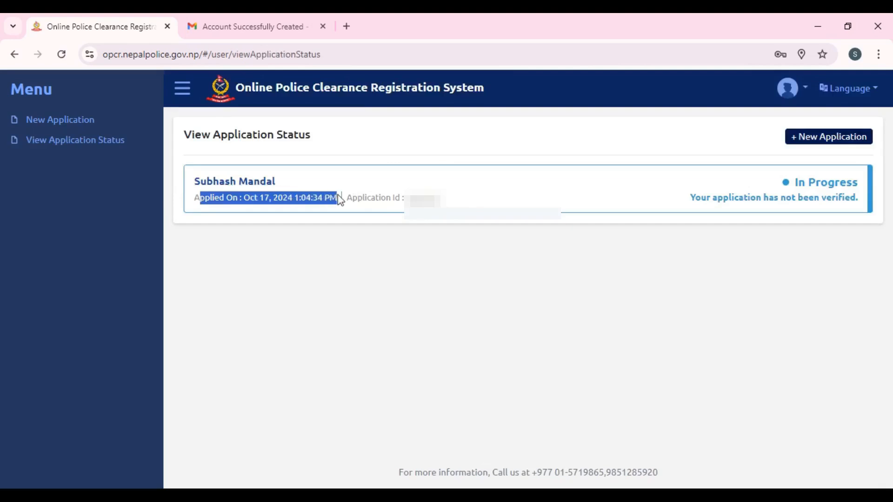
click(533, 205)
drag(728, 197, 856, 200)
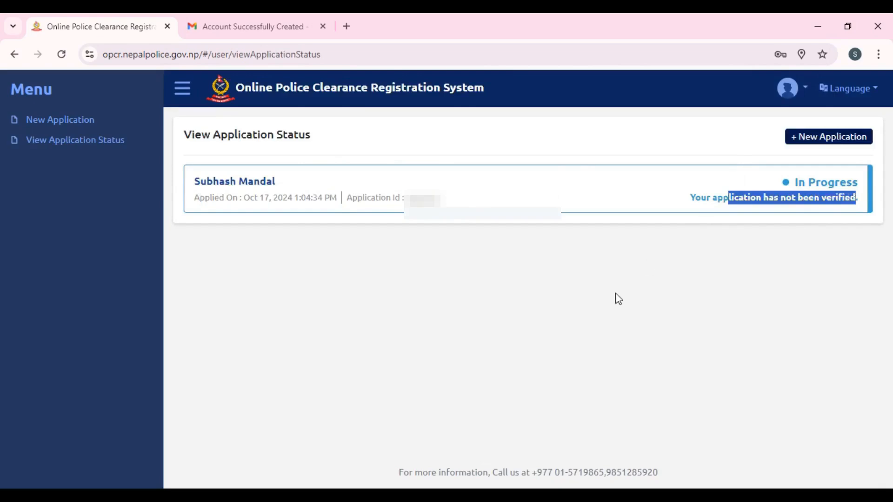